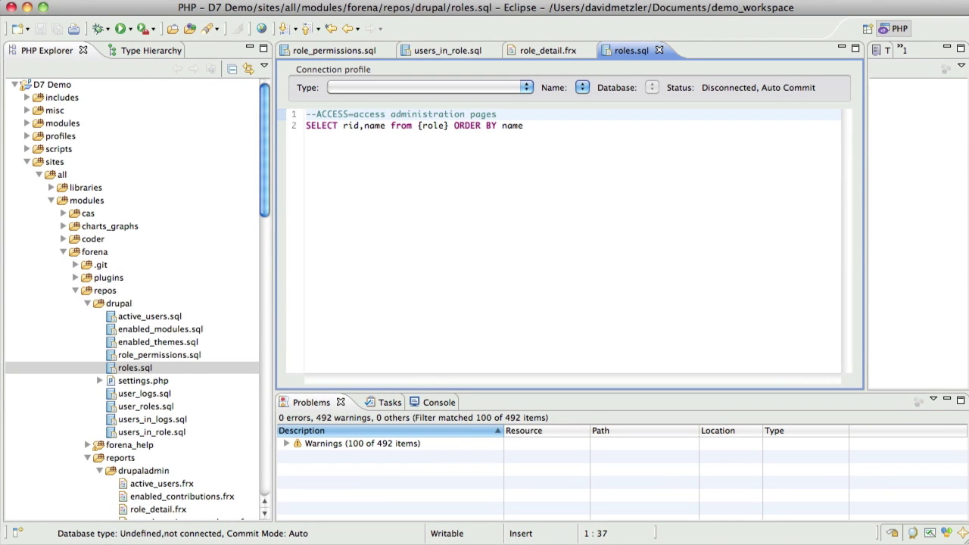
Switch to Chrome with the Forena Demo site and open the form for creating a new report
key("super+Tab")
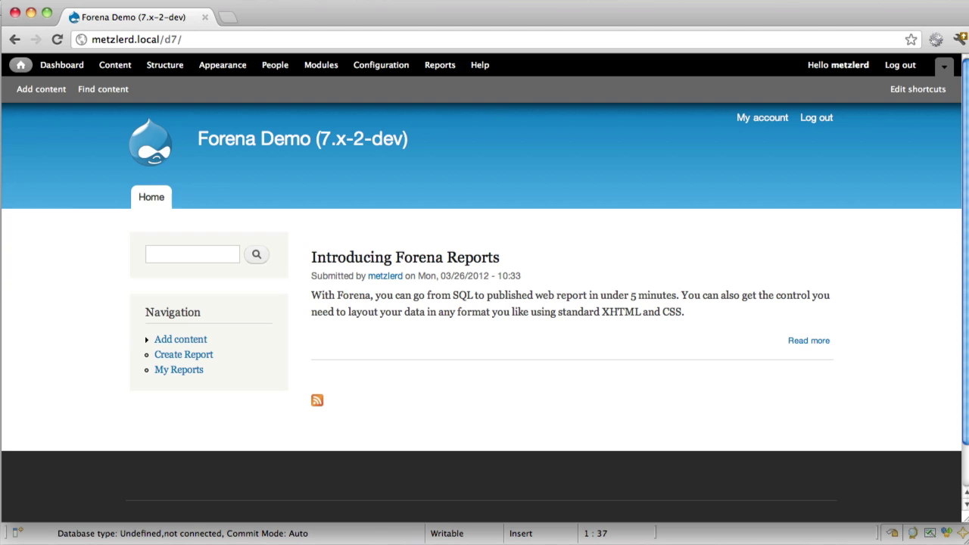
left_click(180, 354)
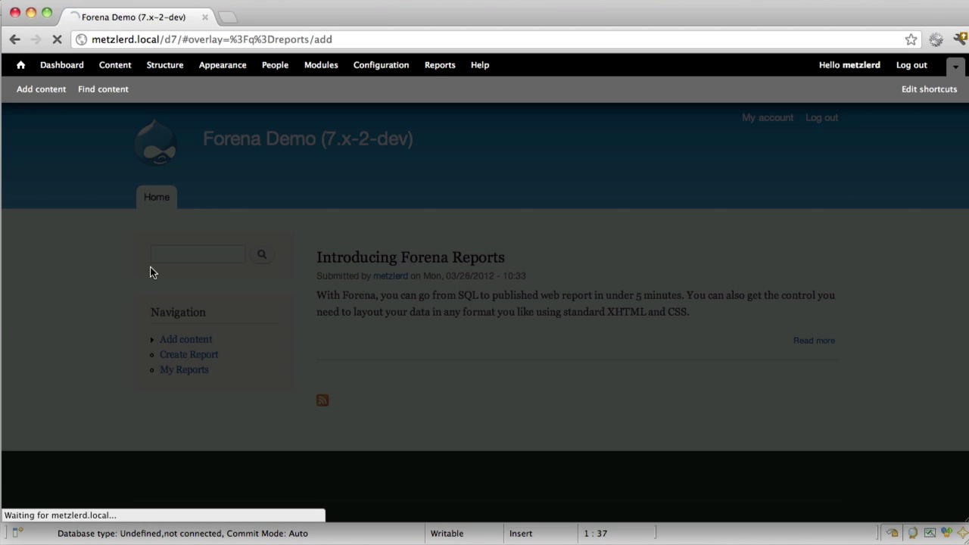
left_click(139, 209)
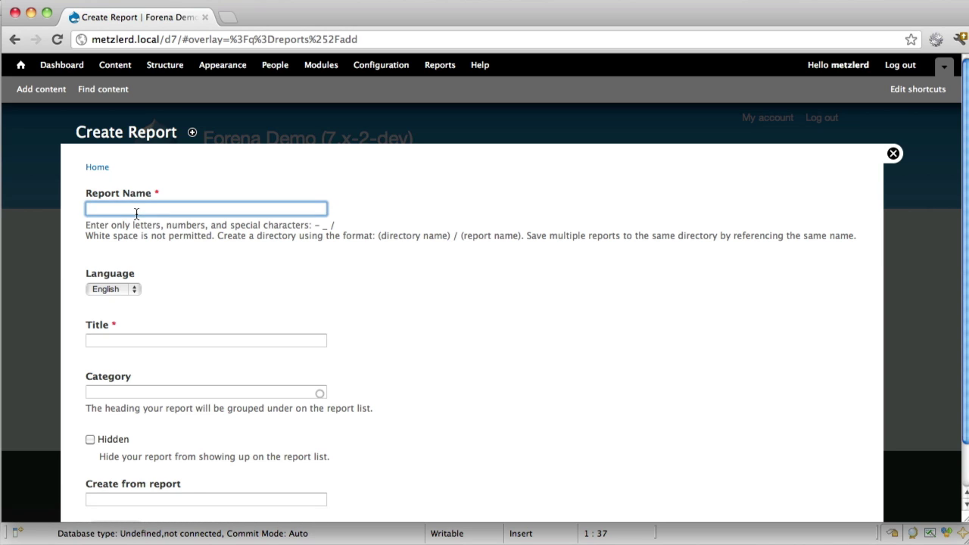
type("user_rol")
key("BackSpace")
key("BackSpace")
key("BackSpace")
key("BackSpace")
key("BackSpace")
key("BackSpace")
key("BackSpace")
key("BackSpace")
type("Demo")
key("BackSpace")
key("BackSpace")
key("BackSpace")
key("BackSpace")
Set the new report's name to demo_roles
type("de")
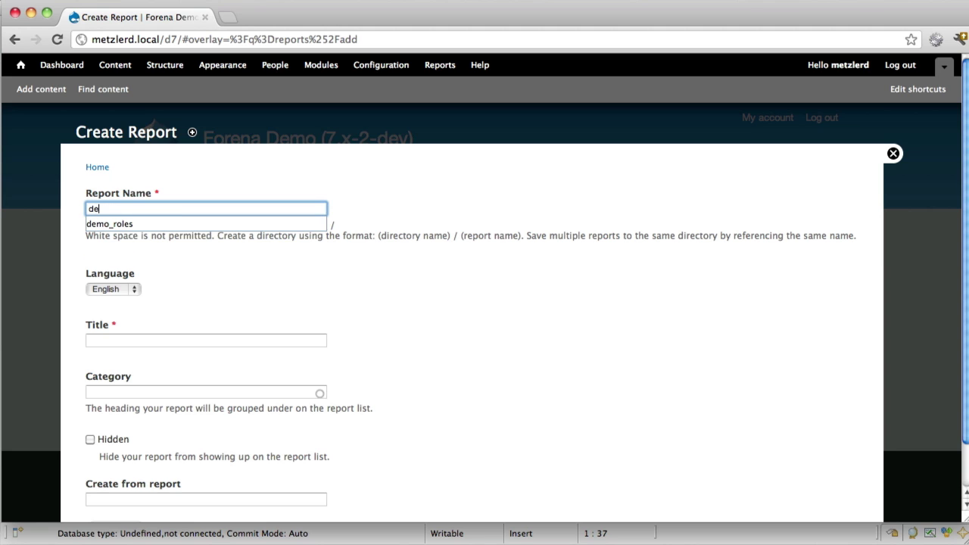
key("Down")
key("Return")
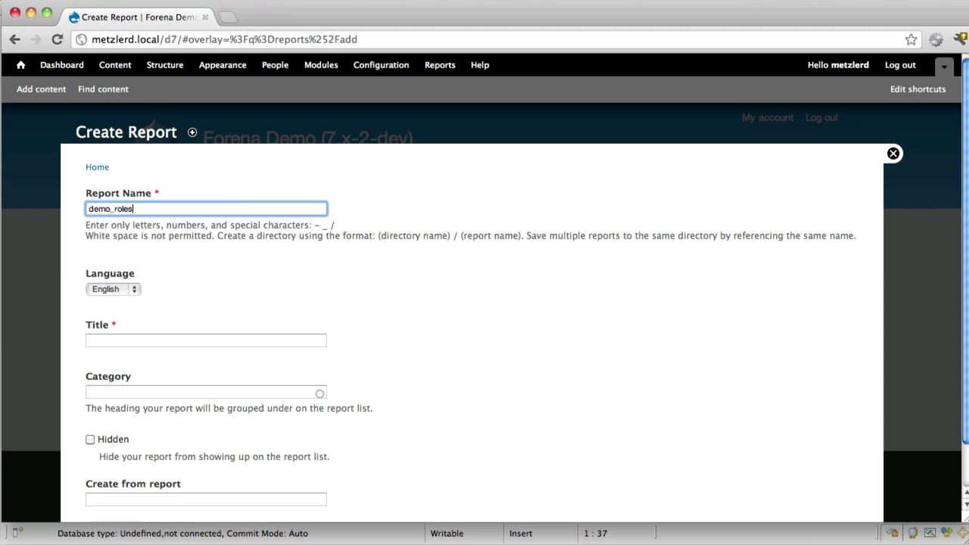
Title the report "Demo Roles" and create it
left_click(138, 345)
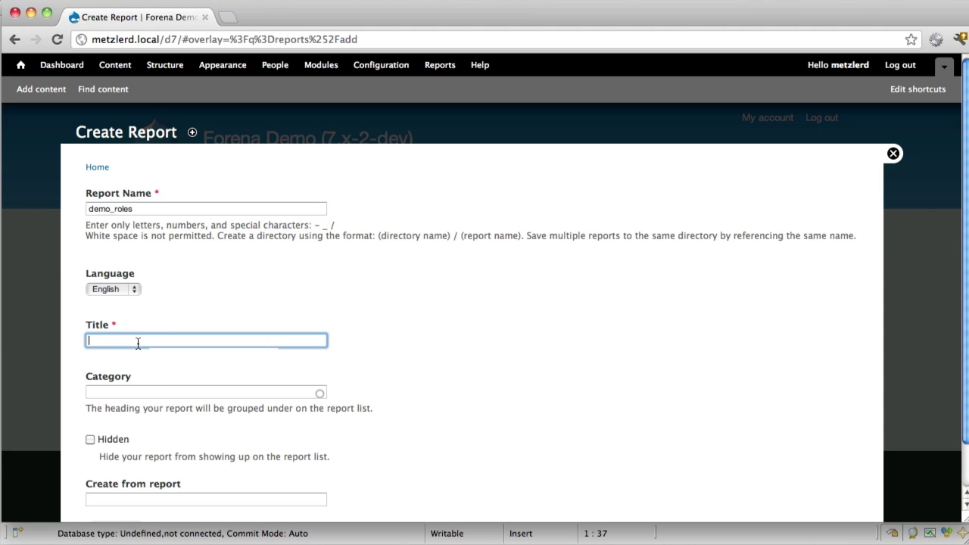
type("Demo roles")
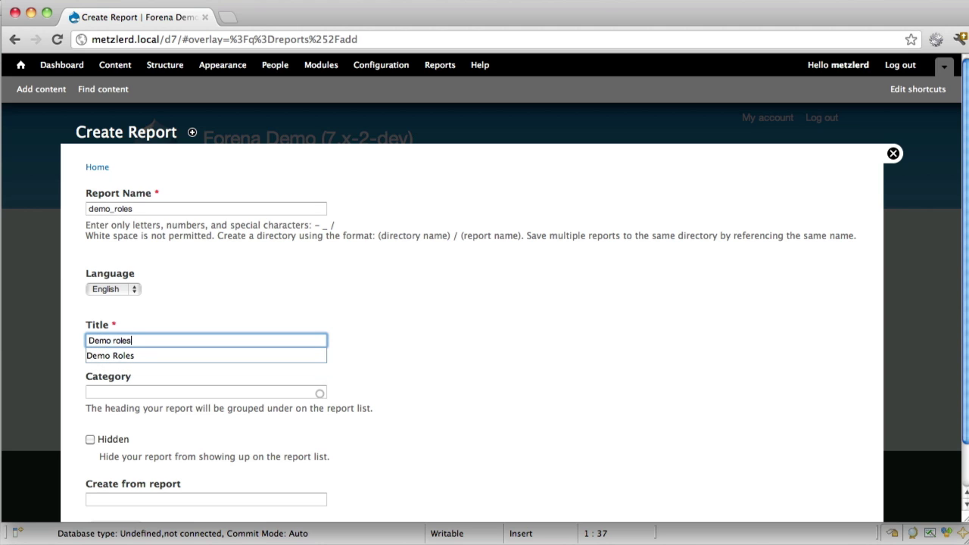
key("BackSpace")
key("BackSpace")
key("BackSpace")
key("BackSpace")
type("Roles")
scroll(154, 356, "down", 1)
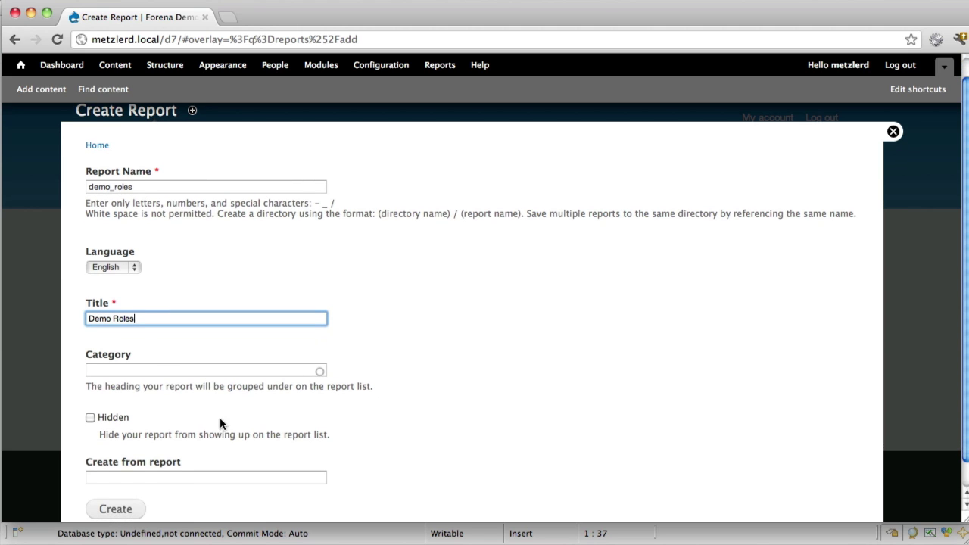
left_click(111, 509)
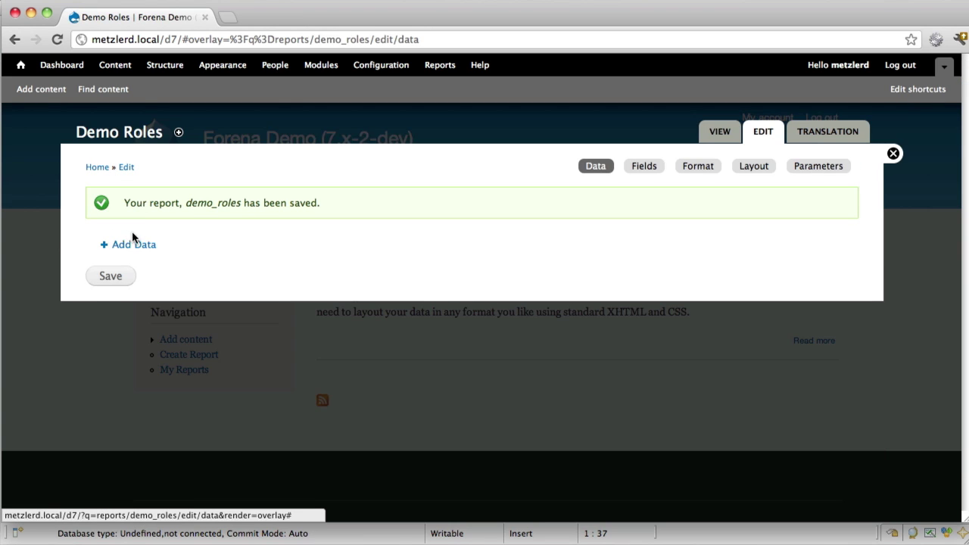
Add the drupal/roles data block to the report, previewing it with the table template first
left_click(130, 245)
left_click(169, 208)
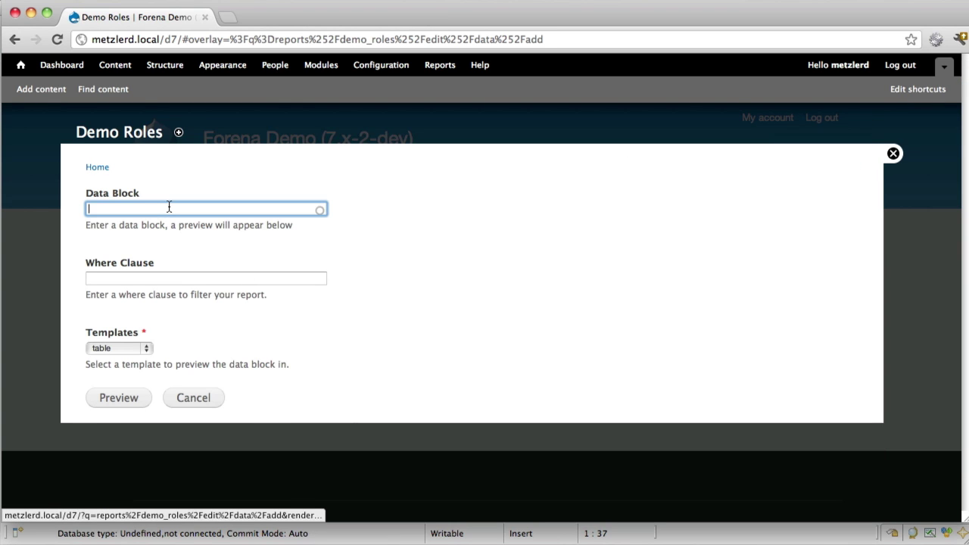
type("role")
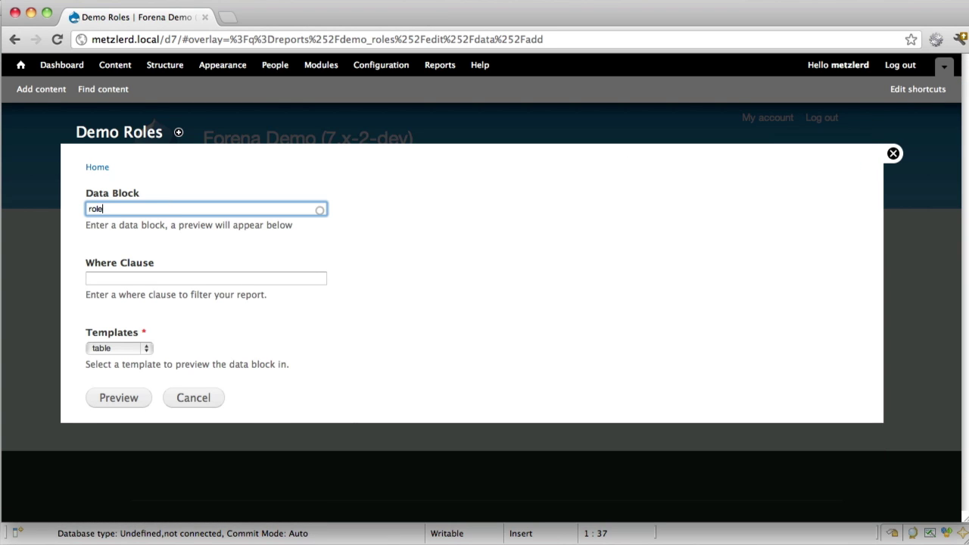
key("Down")
key("Down")
key("Return")
left_click(132, 401)
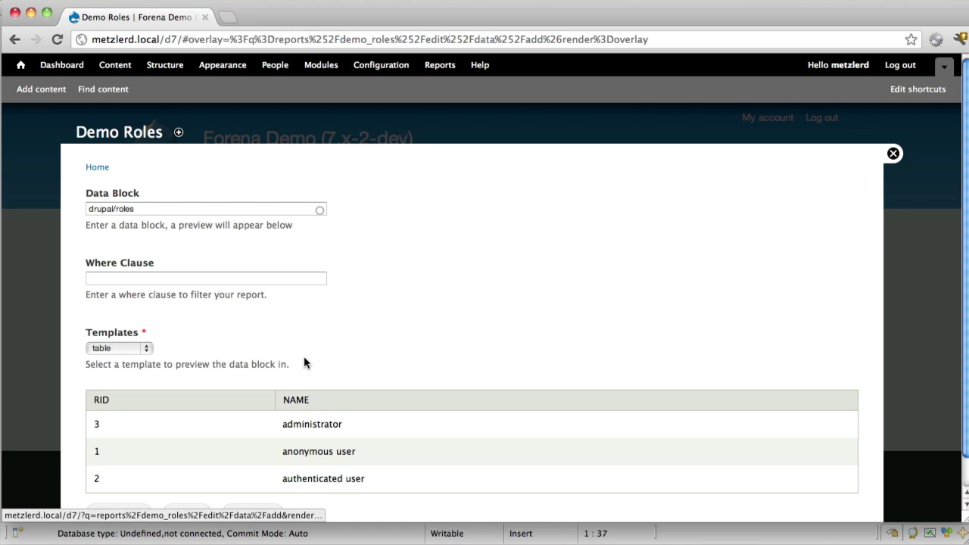
scroll(285, 375, "down", 1)
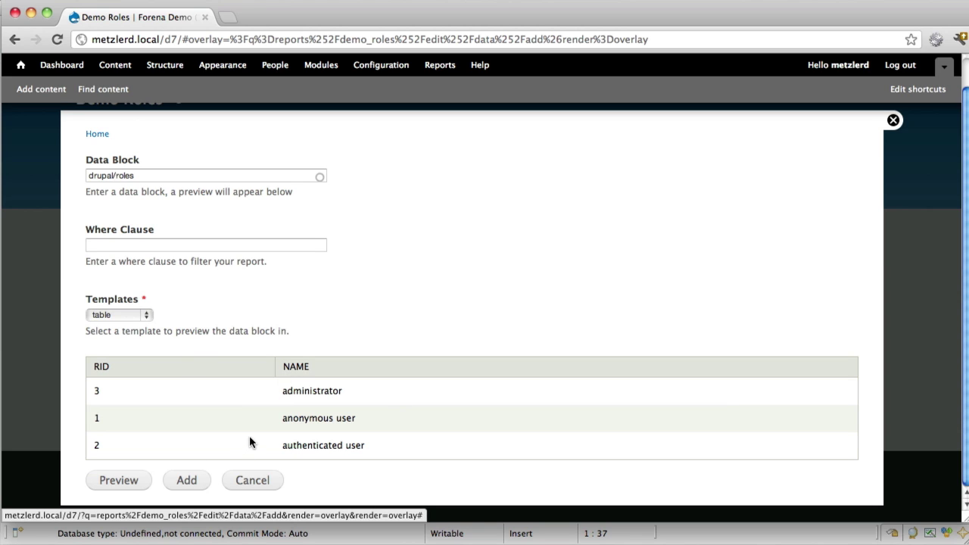
left_click(188, 481)
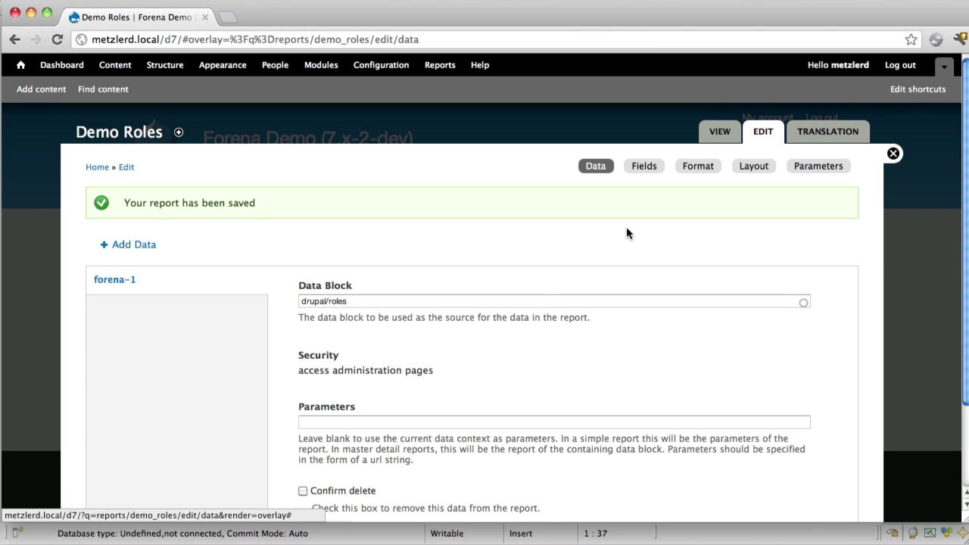
View the Demo Roles report, delete the RID column from its layout table and save the change
left_click(714, 134)
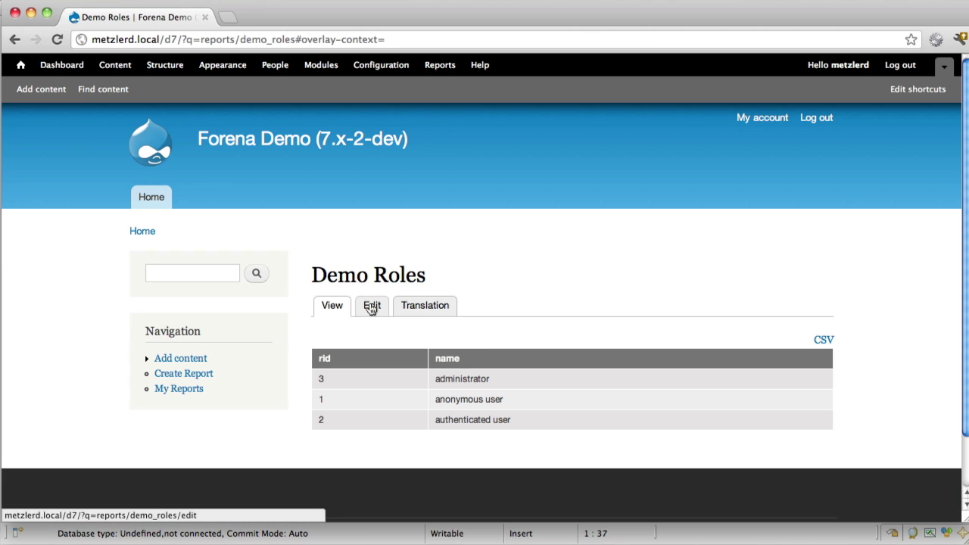
left_click(371, 306)
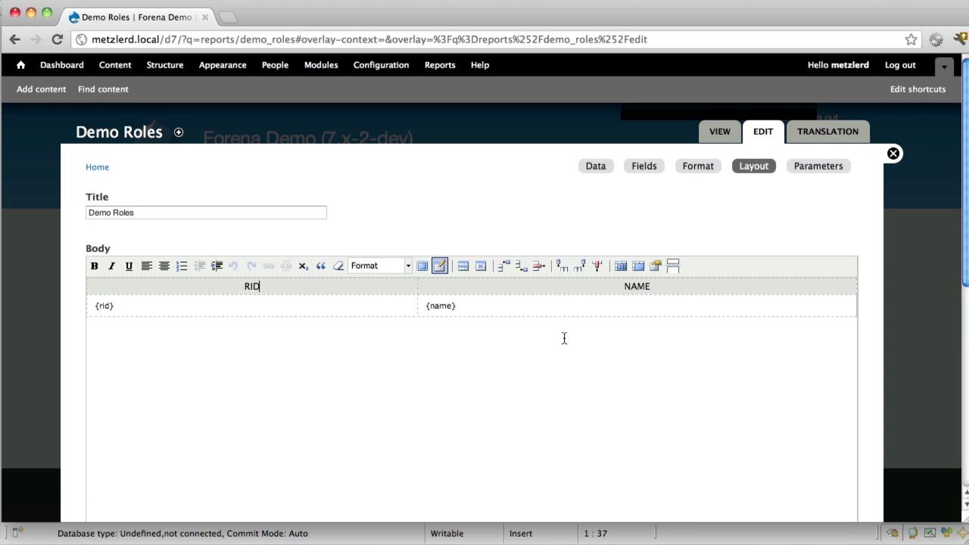
left_click(597, 265)
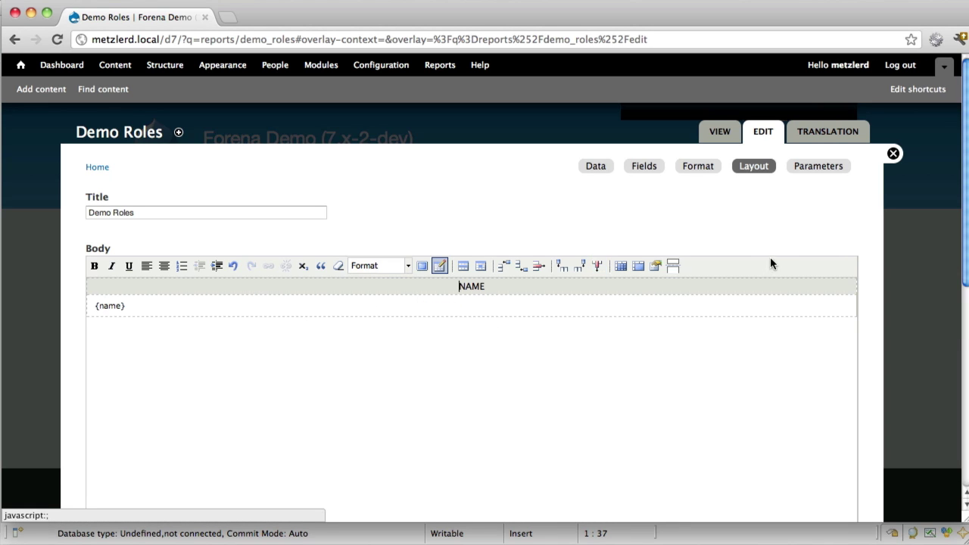
scroll(477, 219, "down", 10)
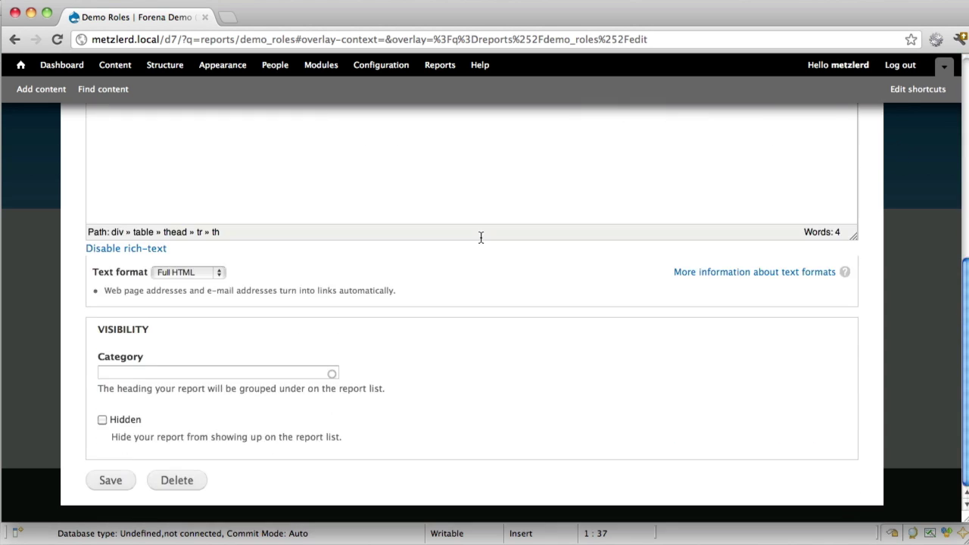
left_click(134, 480)
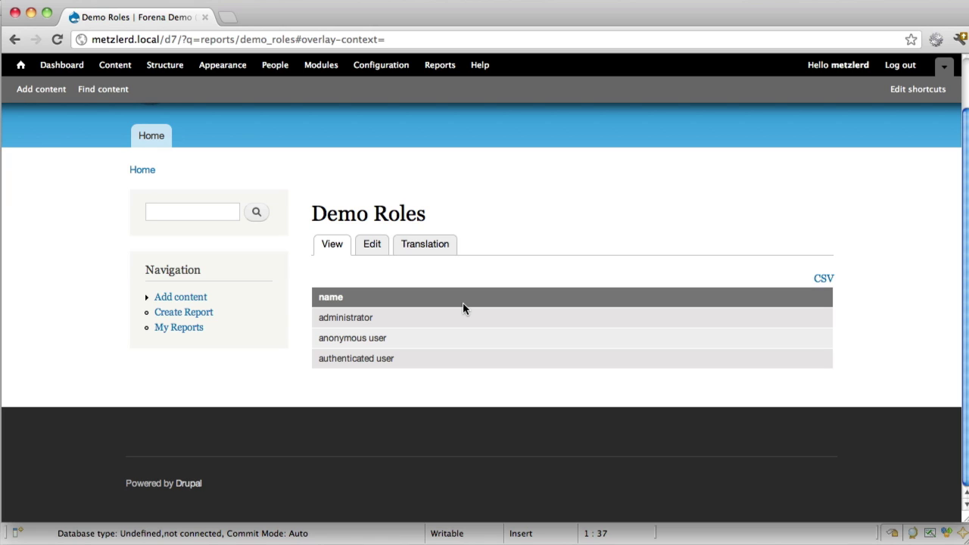
Open the sample report "1. Simple Table of States" from the My Reports list and look over its table
left_click(197, 329)
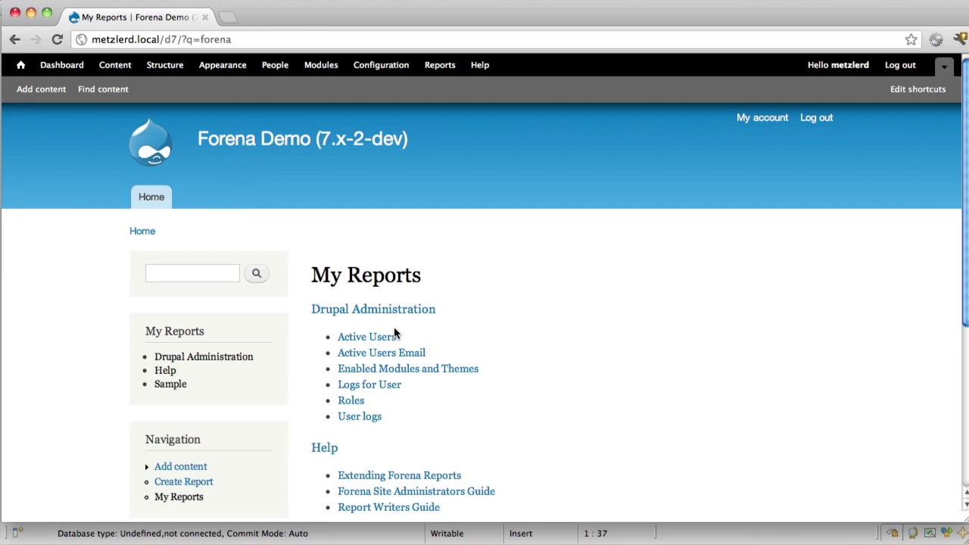
scroll(394, 333, "down", 5)
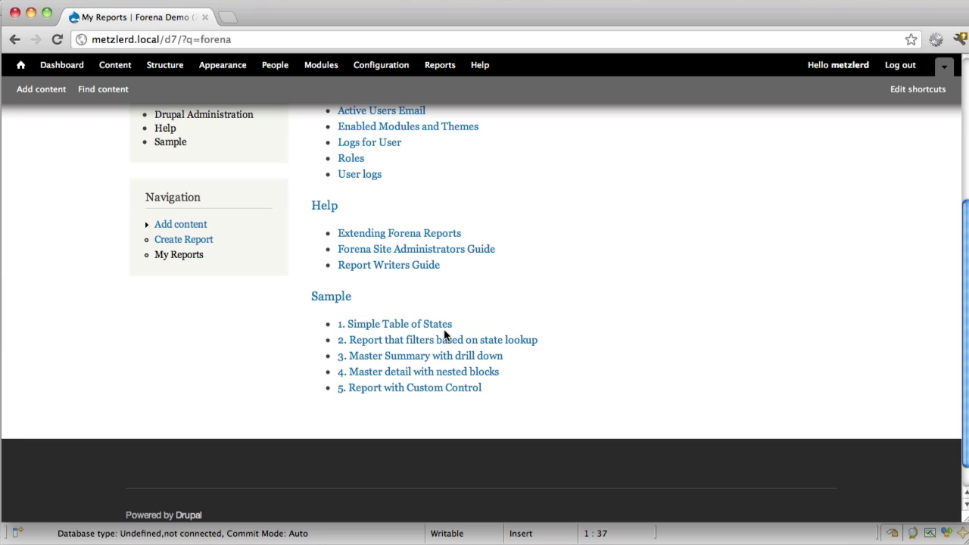
left_click(396, 324)
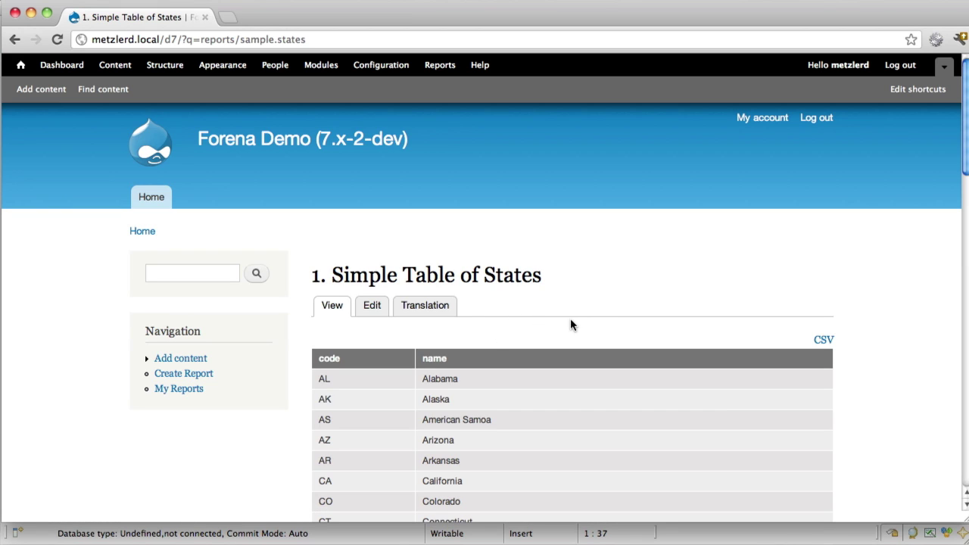
scroll(496, 422, "down", 3)
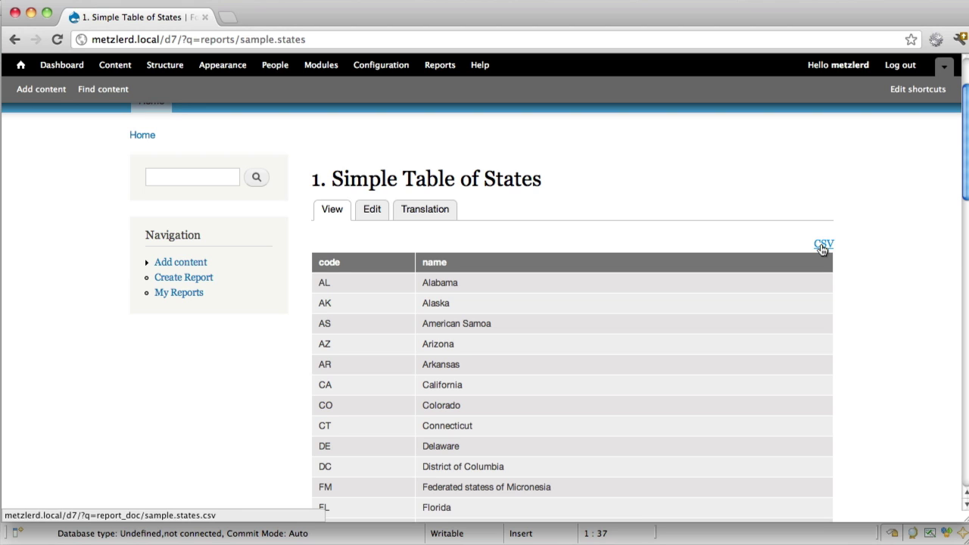
Export the states table as CSV and close the resulting spreadsheet without saving it
left_click(823, 246)
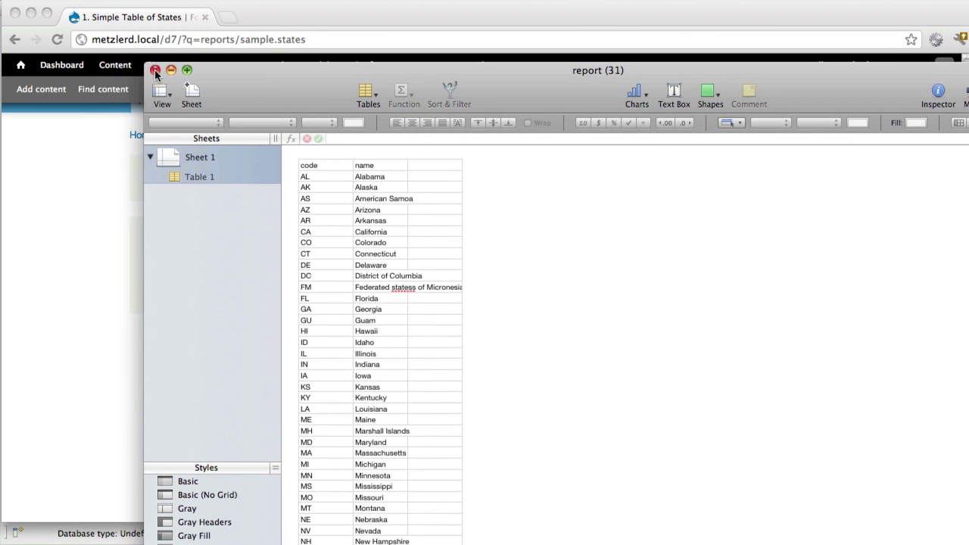
left_click(155, 70)
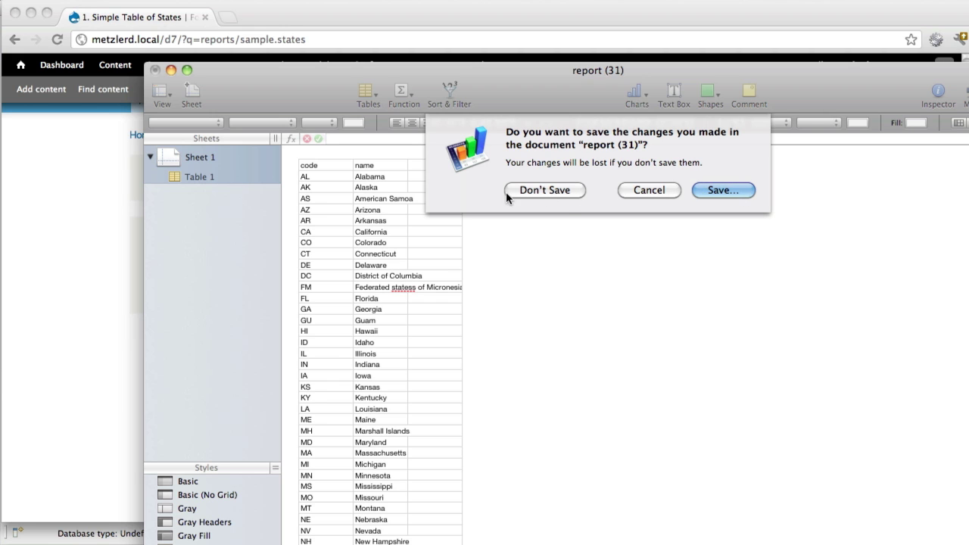
left_click(546, 190)
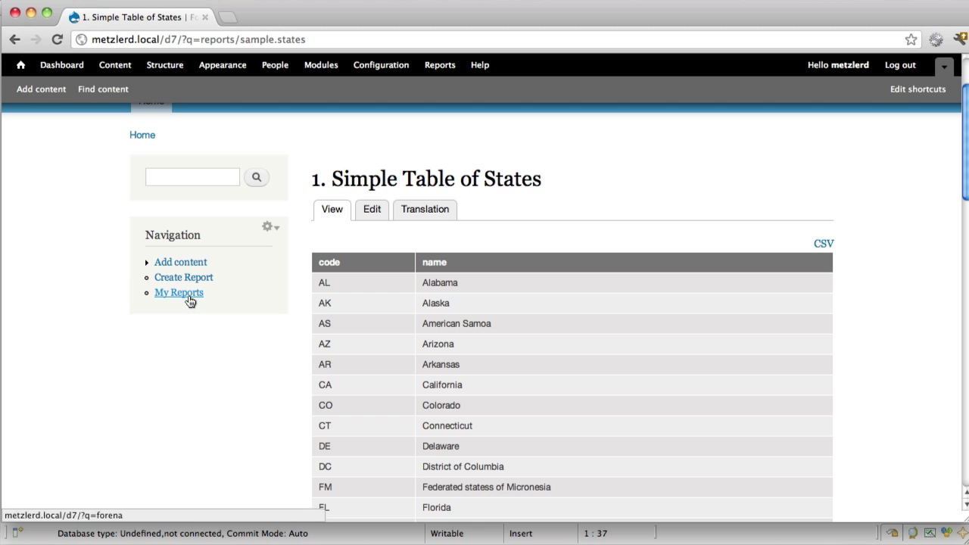
Return to the My Reports list and open sample report "2. Report that filters based on state lookup"
left_click(190, 294)
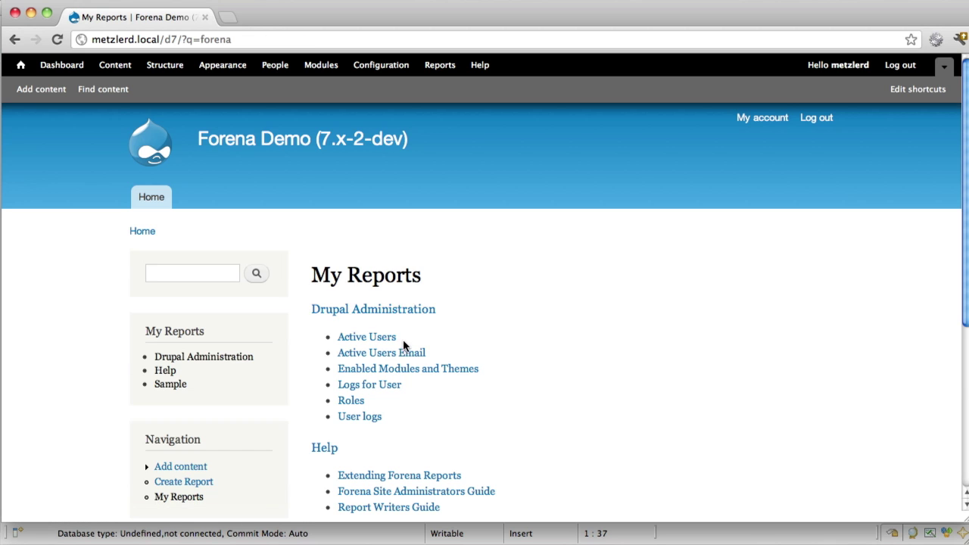
scroll(407, 346, "down", 3)
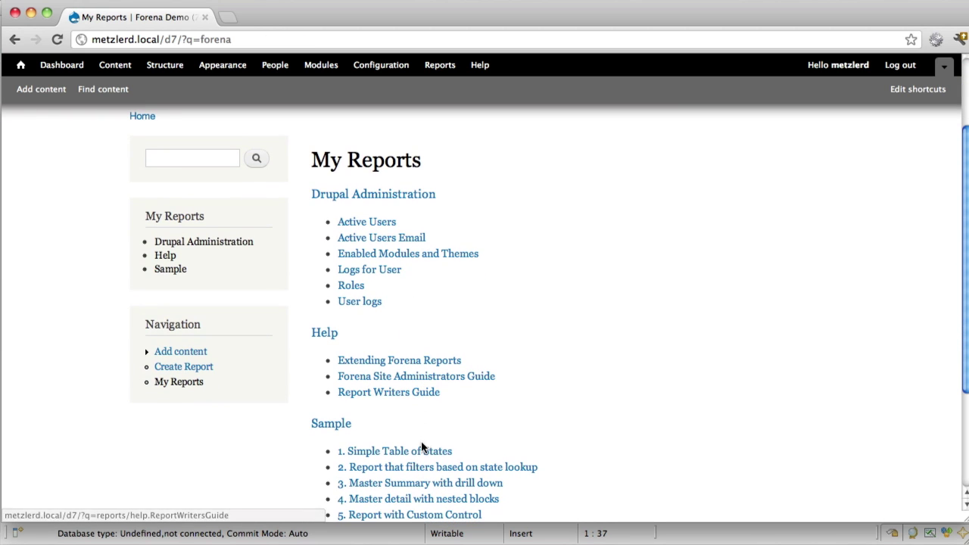
left_click(421, 471)
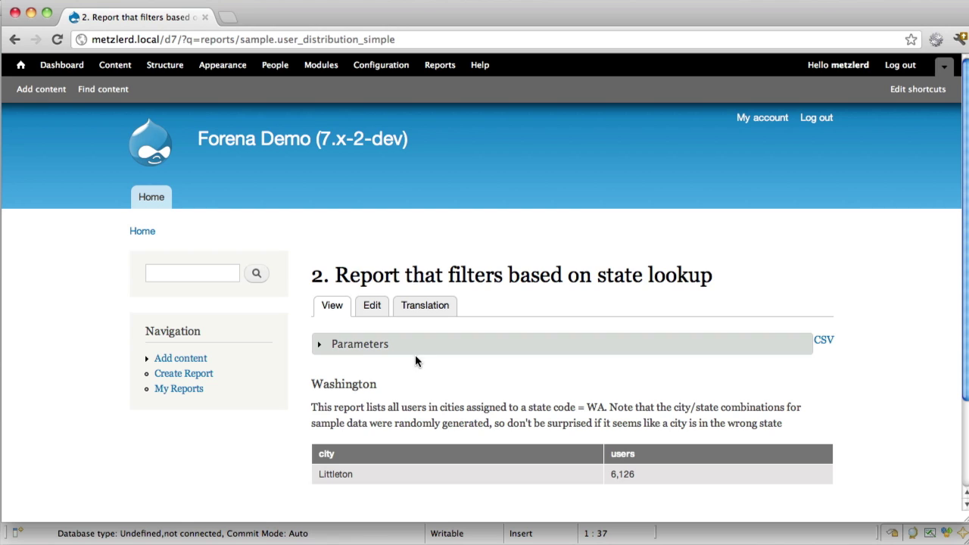
Set the report's State parameter to Texas, submit it and view the filtered table
left_click(368, 347)
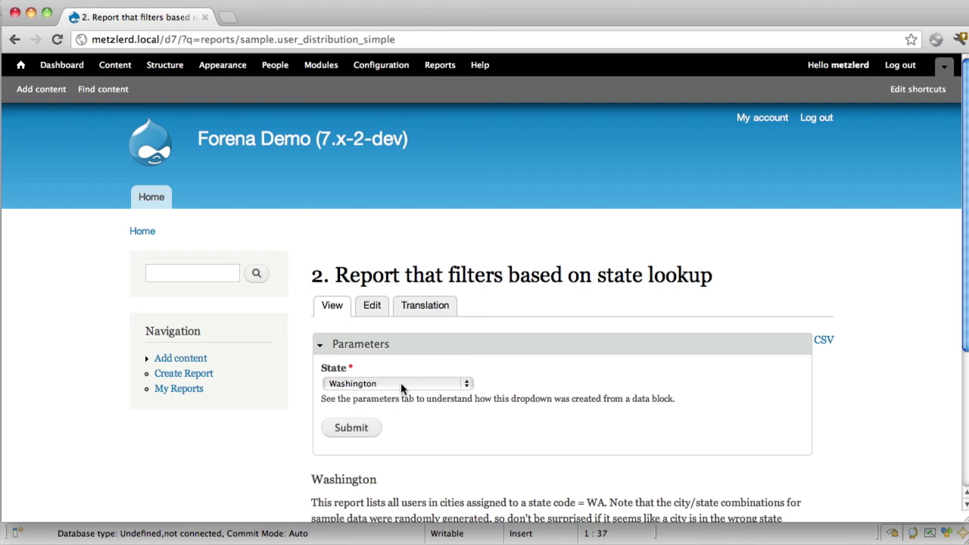
left_click(400, 384)
left_click(376, 322)
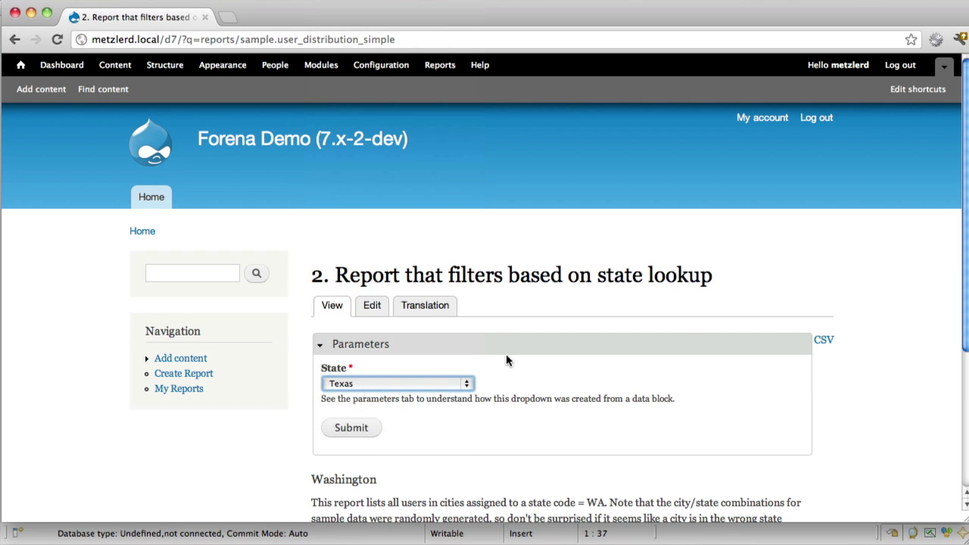
scroll(504, 364, "down", 3)
left_click(353, 341)
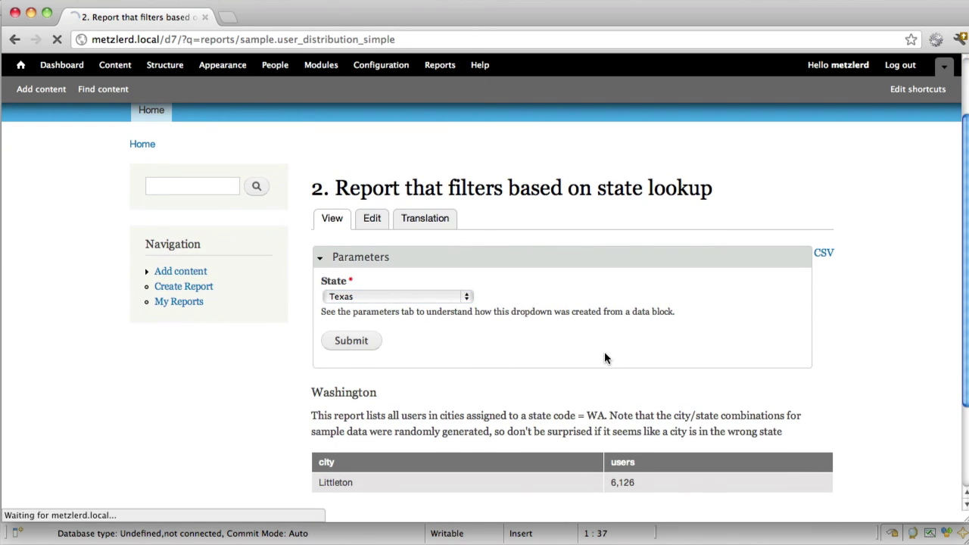
scroll(550, 391, "down", 4)
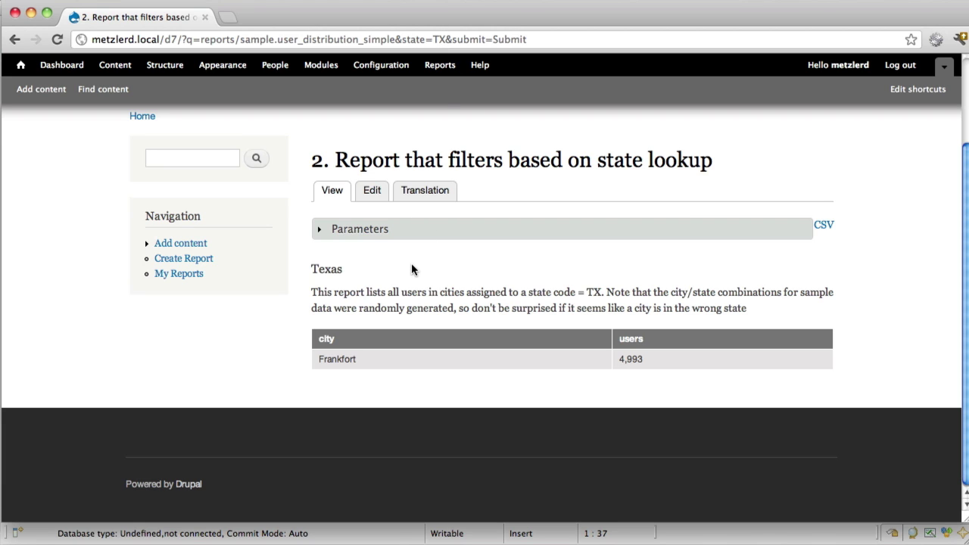
Return to the My Reports list and open sample report "3. Master Summary with drill down"
left_click(182, 278)
scroll(379, 340, "down", 5)
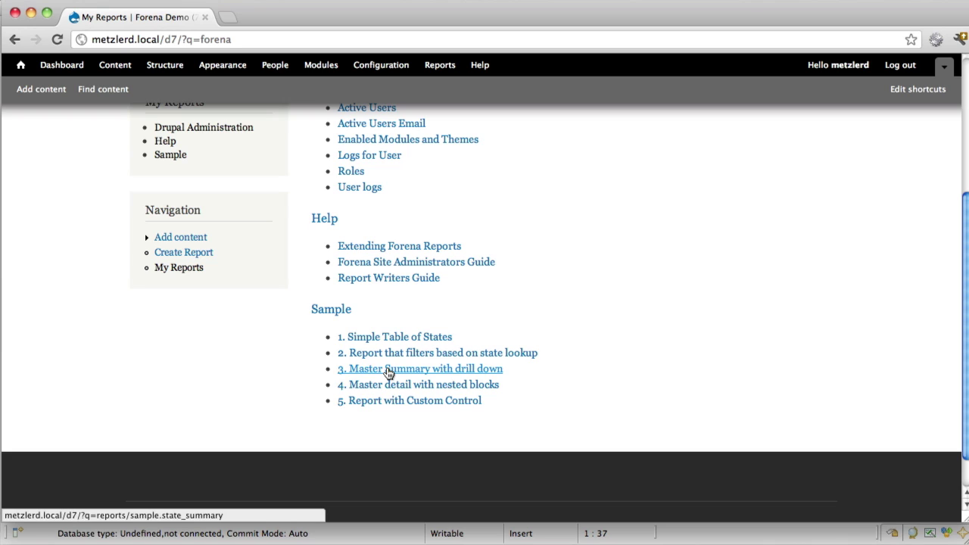
left_click(389, 373)
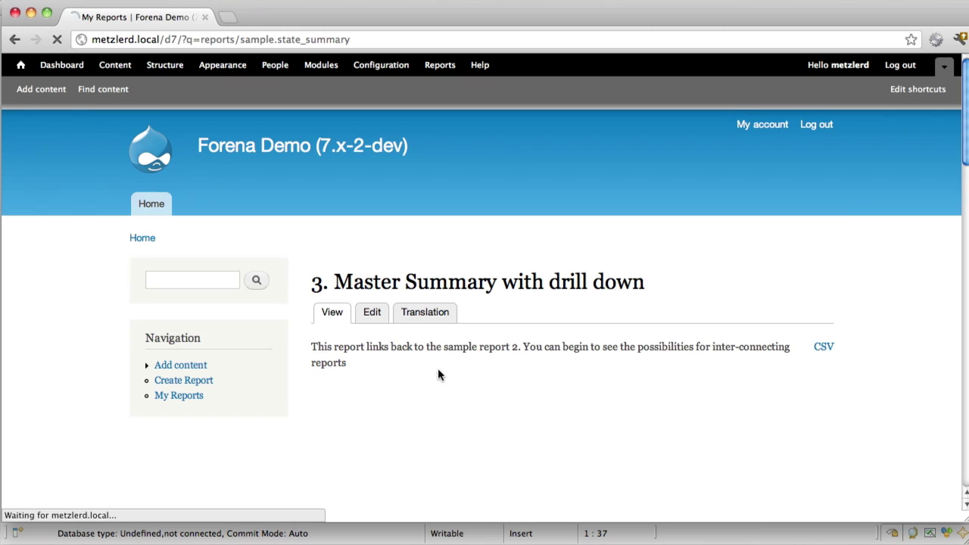
Examine the bar chart and the table of totals per state in the Master Summary report
scroll(423, 365, "down", 2)
scroll(423, 368, "down", 2)
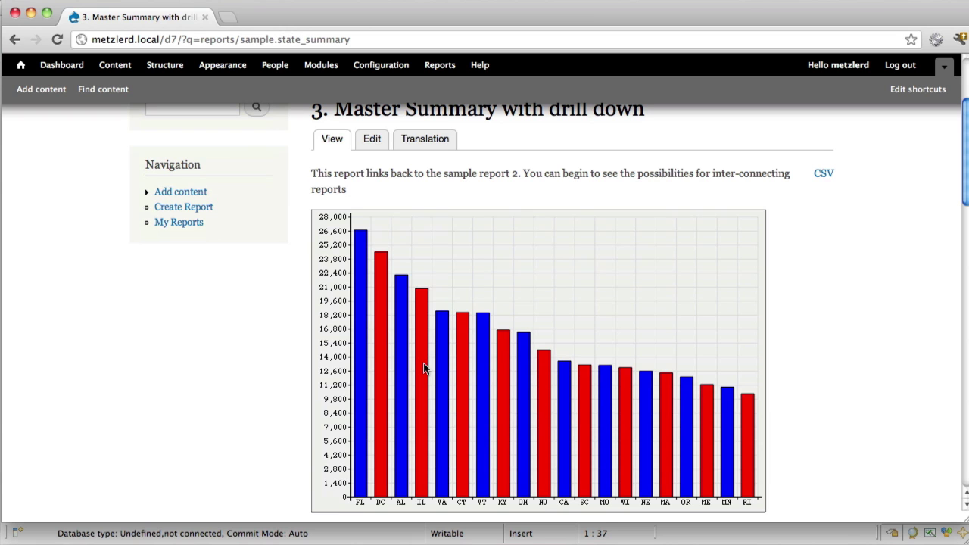
scroll(428, 352, "down", 2)
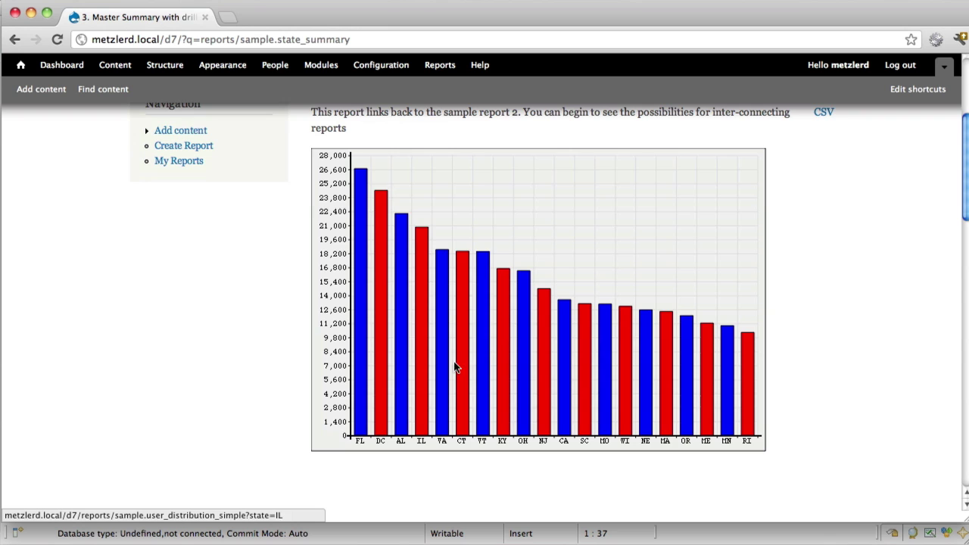
scroll(504, 385, "down", 7)
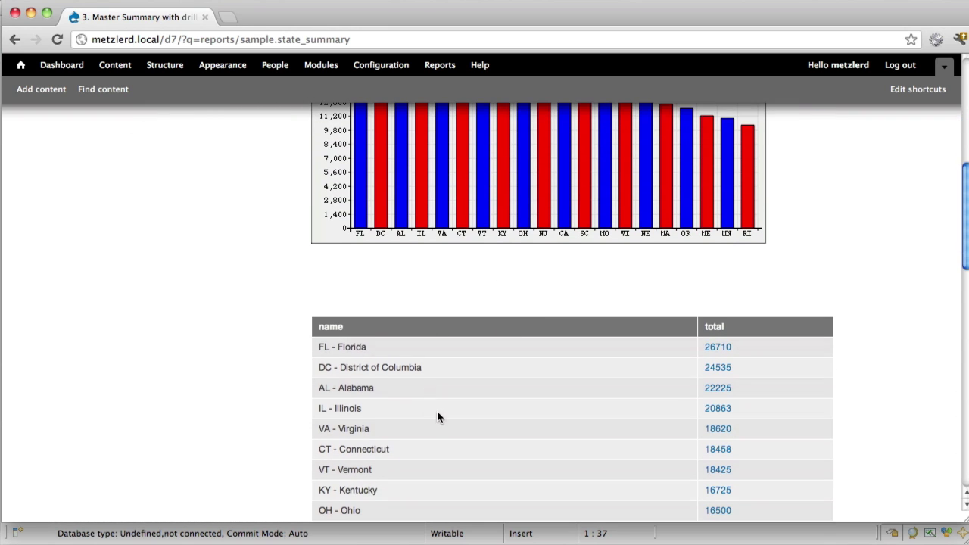
scroll(430, 396, "down", 2)
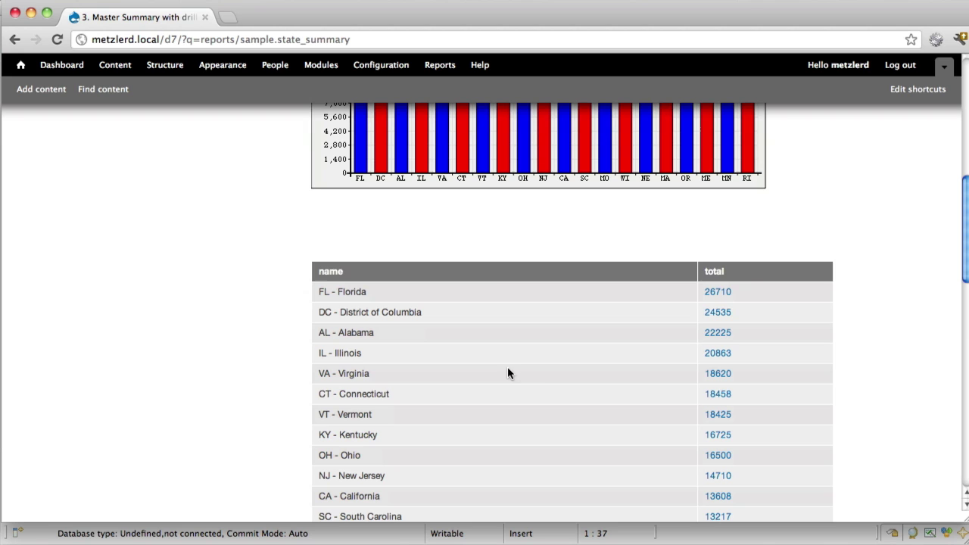
scroll(542, 368, "up", 1)
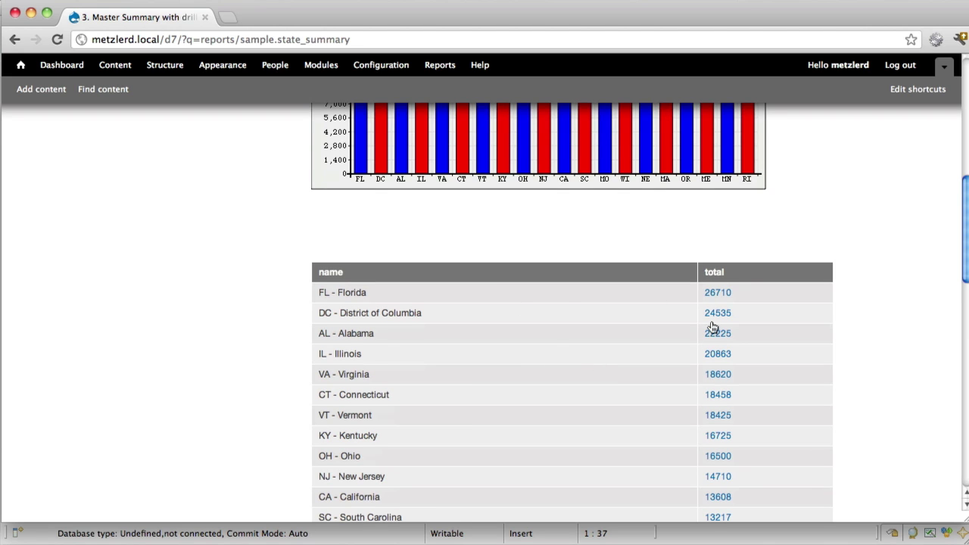
scroll(721, 339, "up", 1)
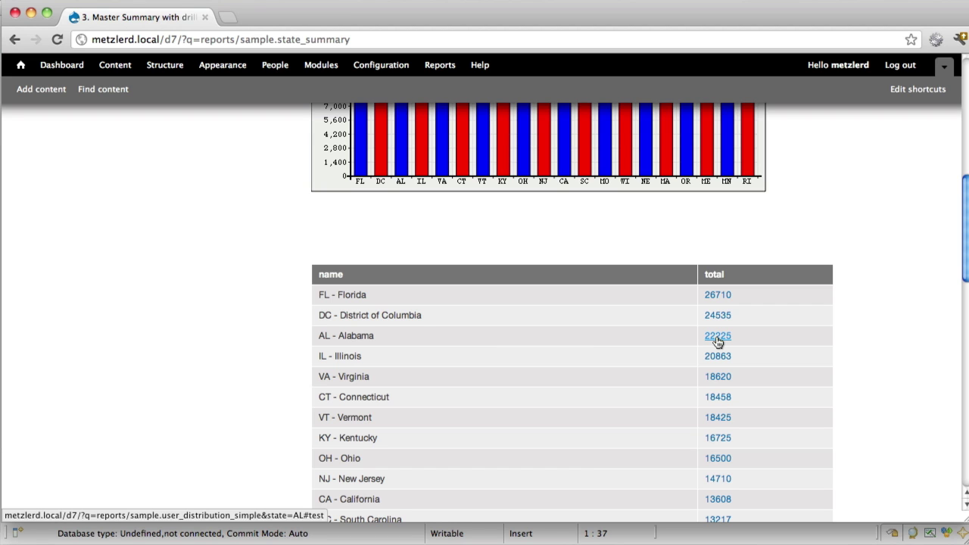
Drill down into Alabama's total to view its city breakdown, and return to the Master Summary report
left_click(717, 338)
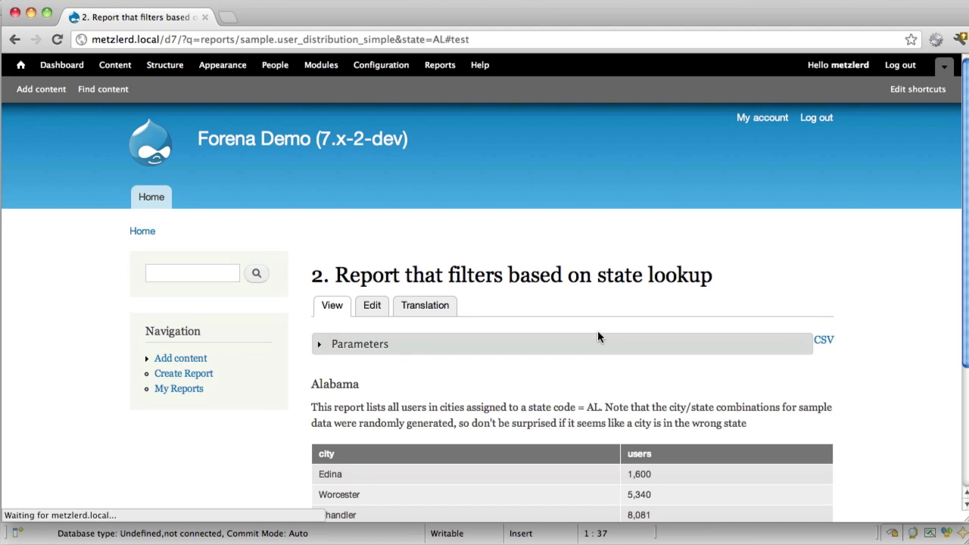
scroll(625, 335, "down", 2)
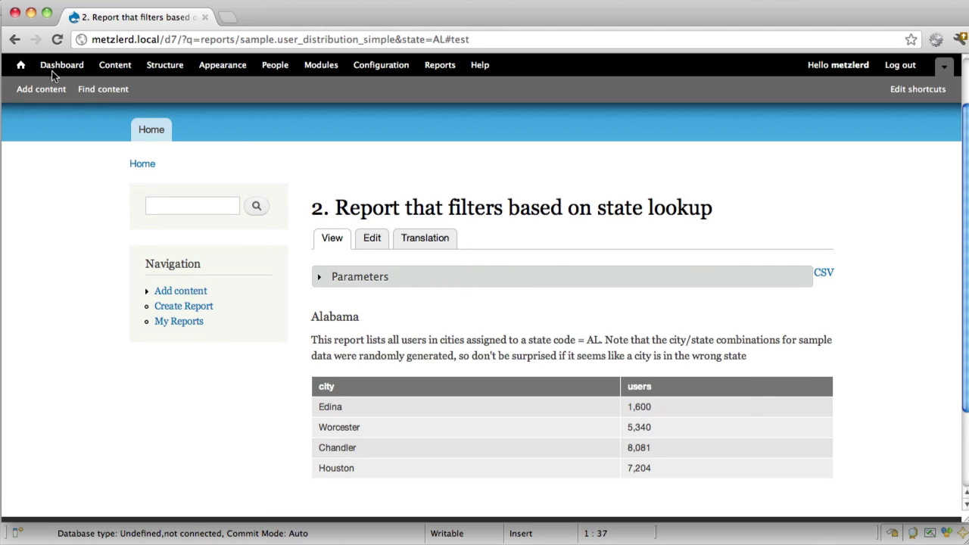
left_click(14, 38)
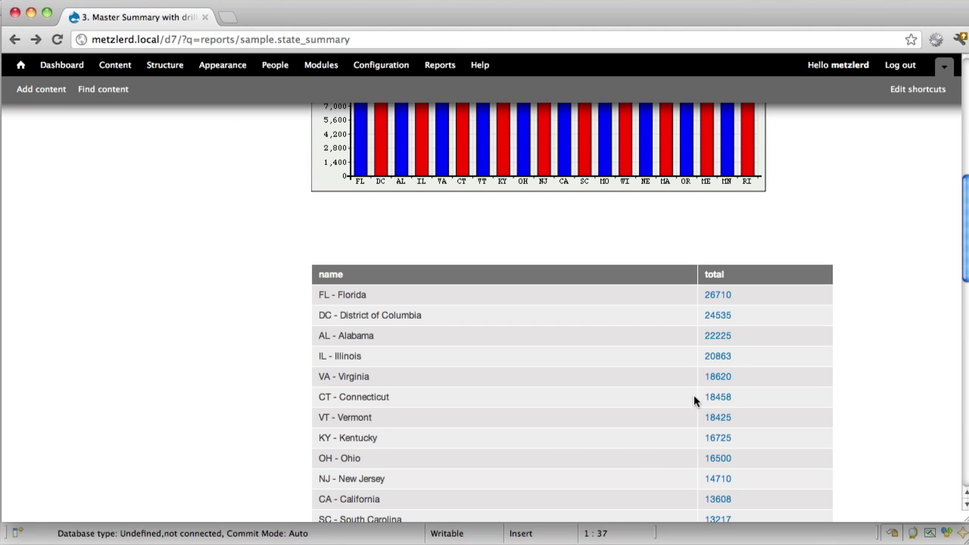
Drill down into Vermont's total to view its city breakdown, and go back to the summary
left_click(724, 420)
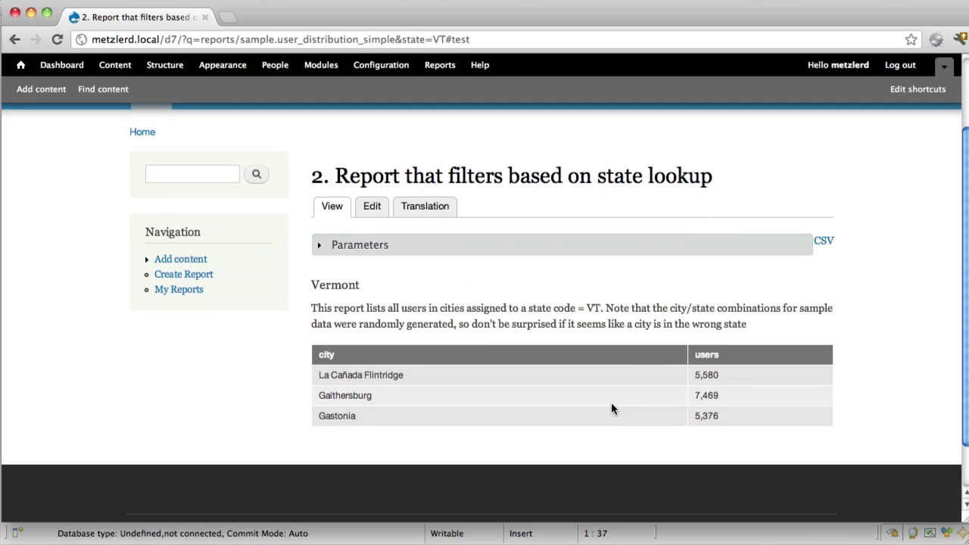
scroll(612, 403, "down", 1)
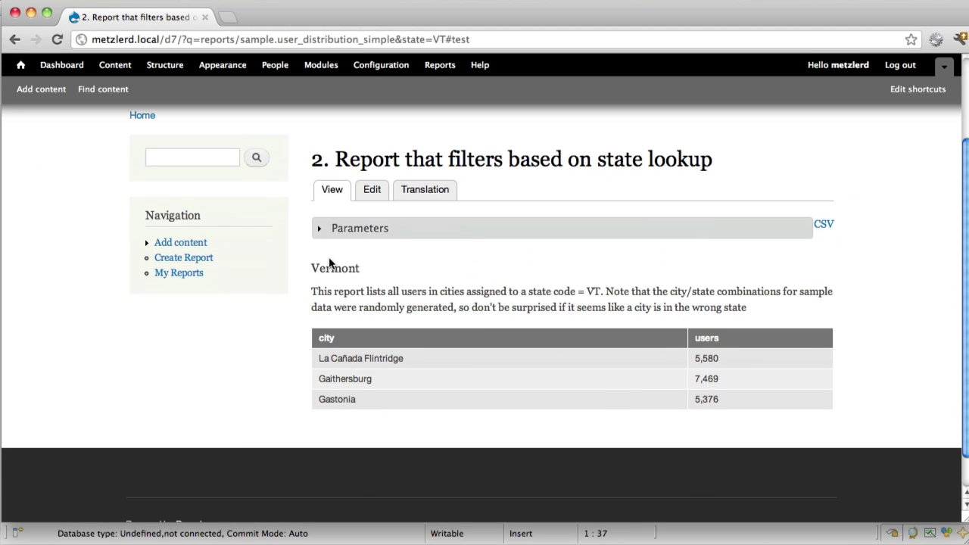
left_click(15, 39)
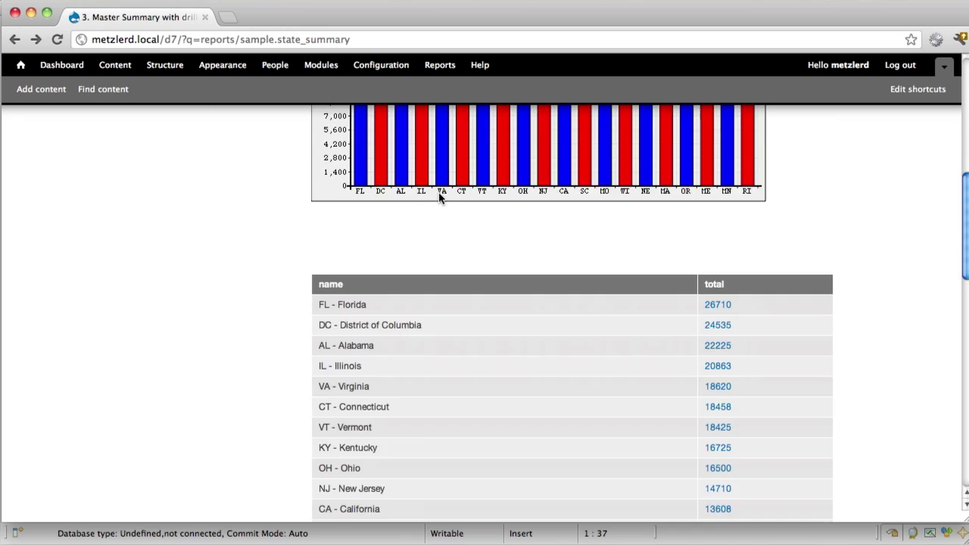
Look over the remaining state totals, return to the My Reports list and open sample report "4. Master detail with nested blocks"
scroll(438, 194, "down", 15)
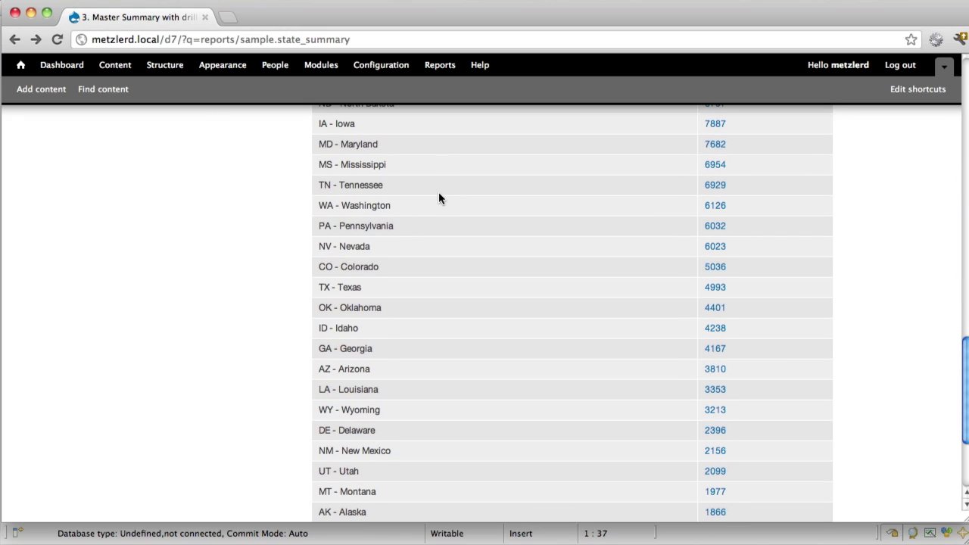
scroll(336, 190, "up", 20)
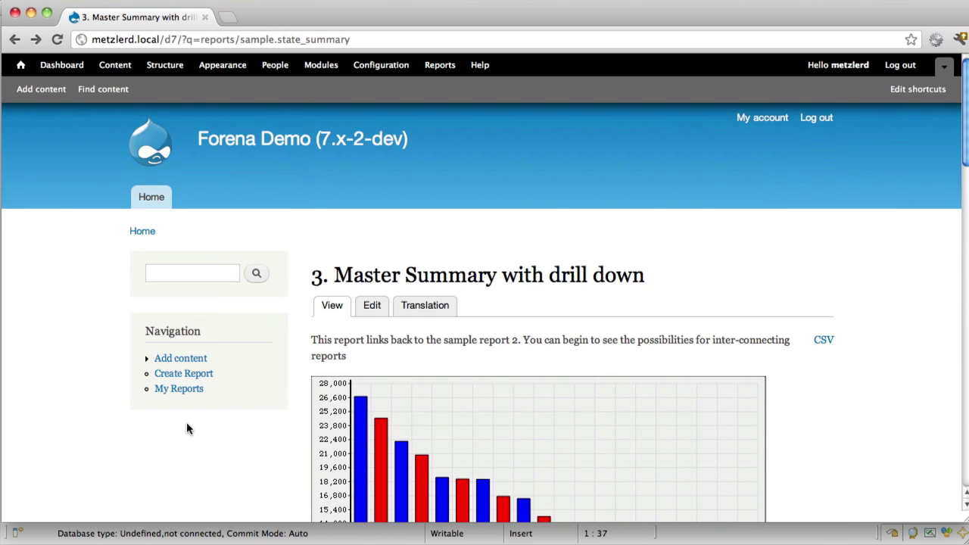
left_click(178, 388)
scroll(480, 348, "down", 3)
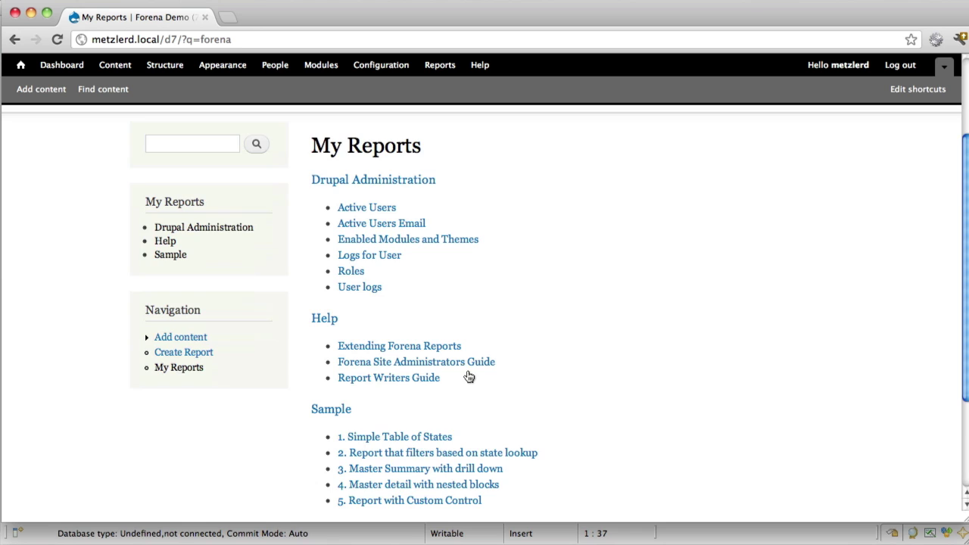
scroll(398, 452, "down", 2)
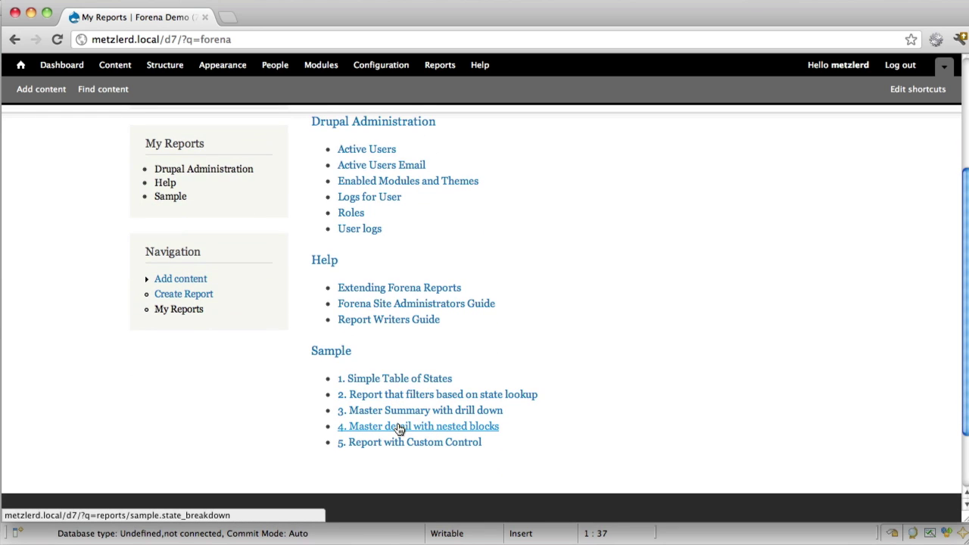
left_click(399, 428)
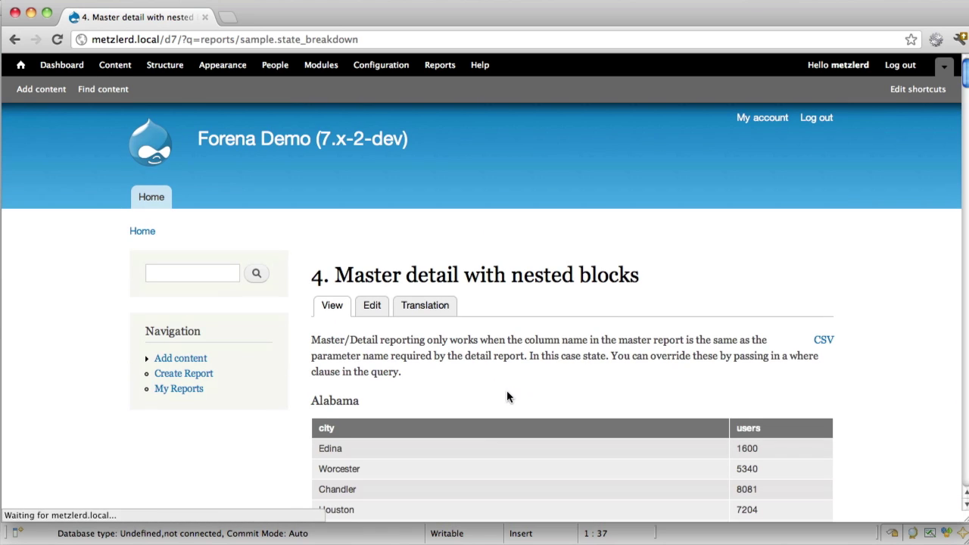
Look through the nested city tables under each state in the master detail report, and go back to the My Reports list
scroll(506, 391, "down", 5)
scroll(488, 392, "up", 1)
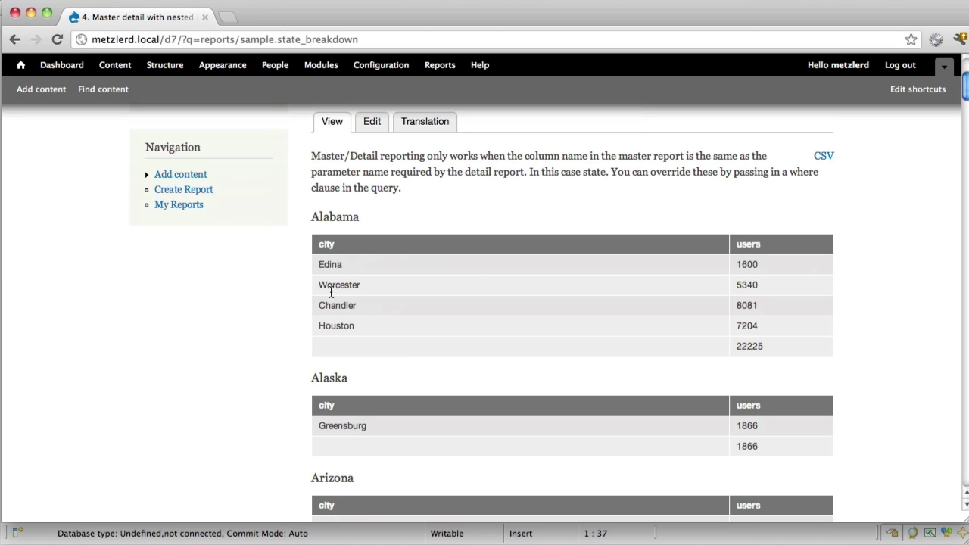
scroll(357, 298, "down", 6)
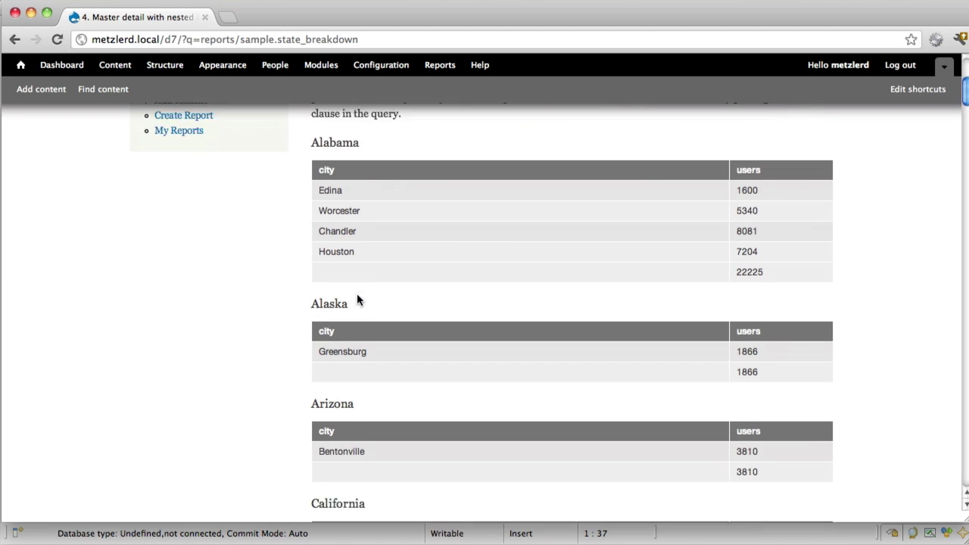
scroll(357, 293, "down", 4)
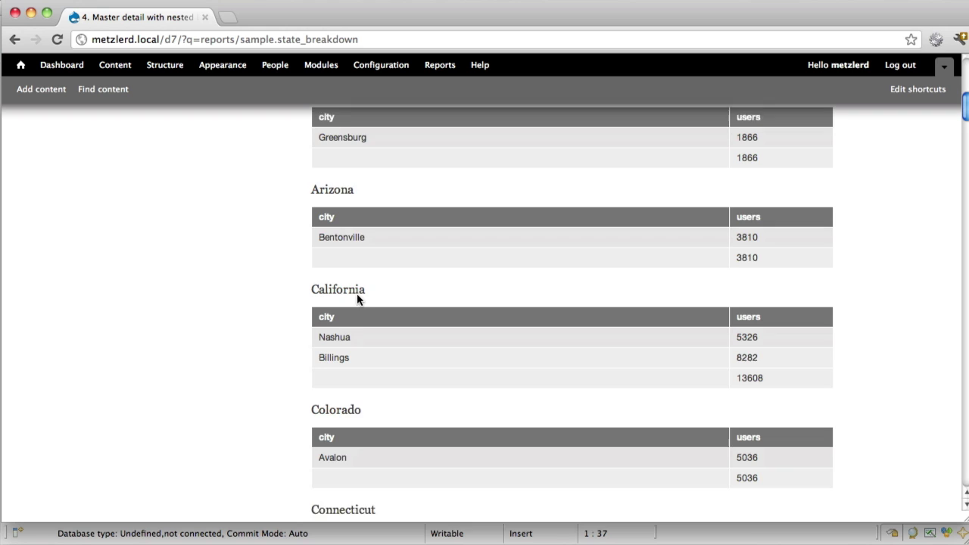
scroll(401, 305, "down", 5)
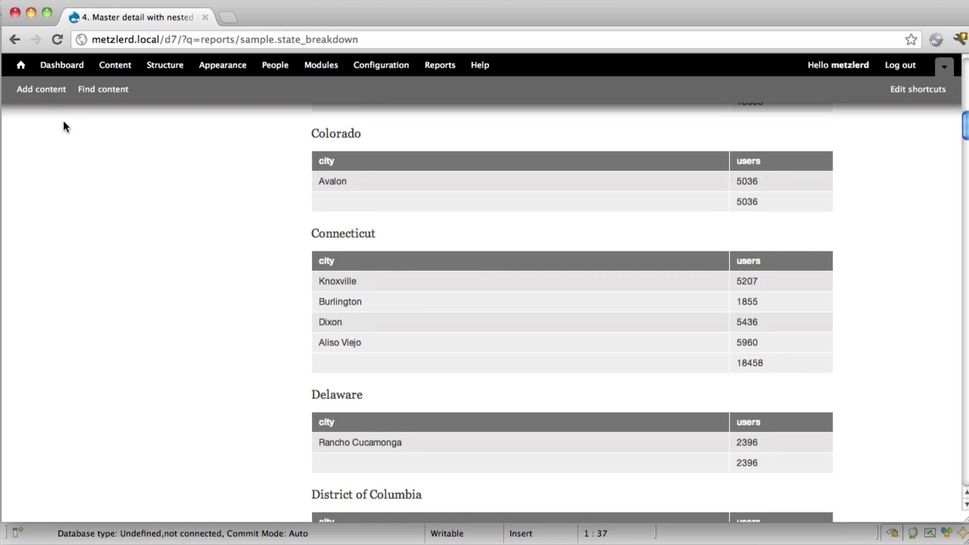
left_click(15, 39)
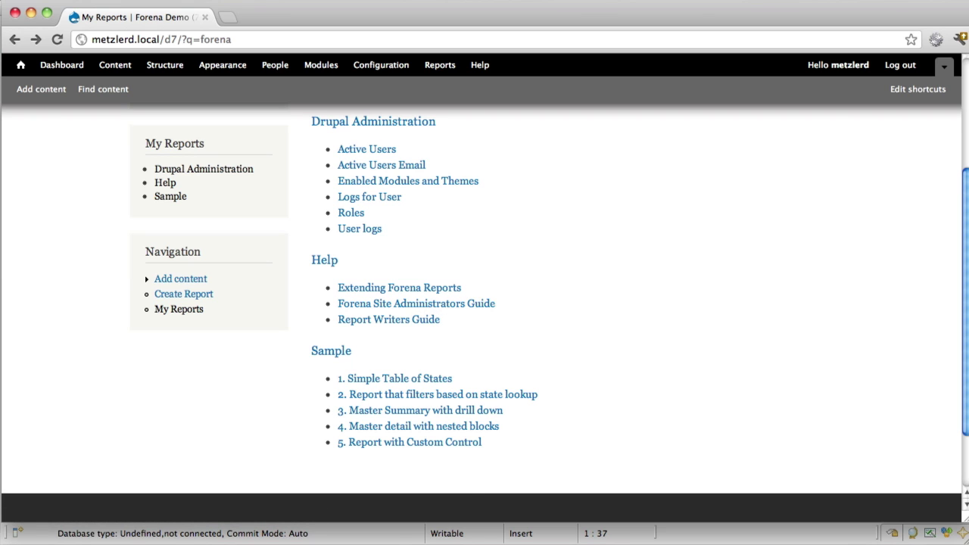
Switch to Eclipse, show role_detail.frx and highlight the start of the frx:block="drupal/roles" attribute on the first div
key("super+Tab")
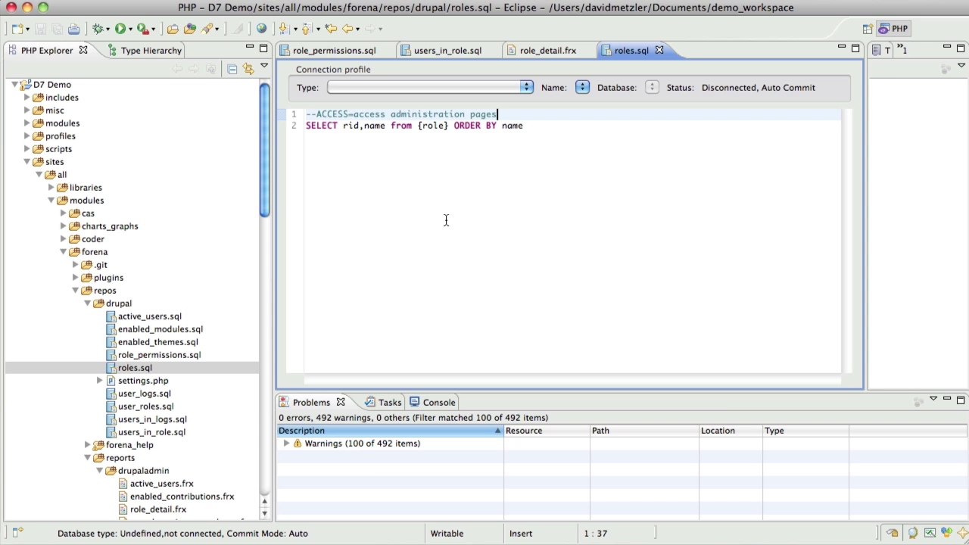
left_click(539, 50)
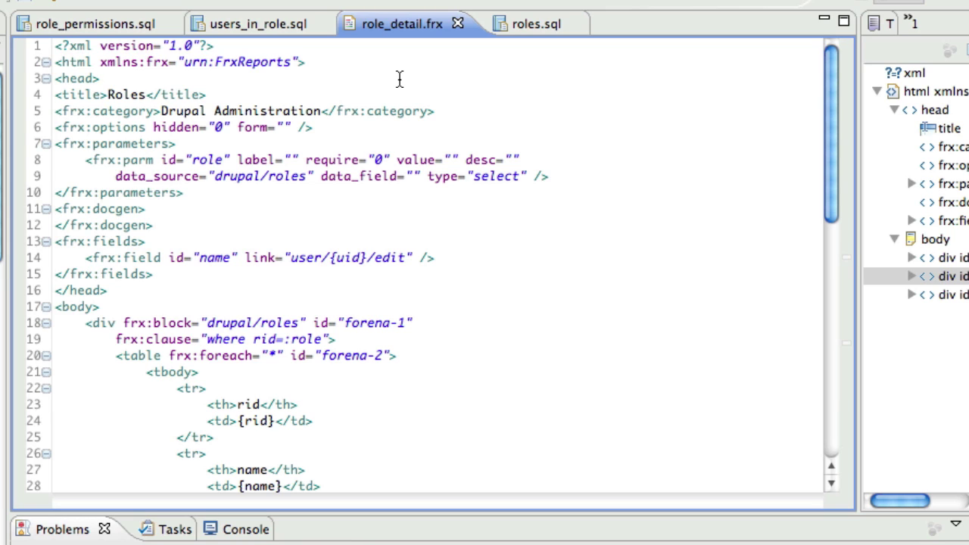
left_click(124, 323)
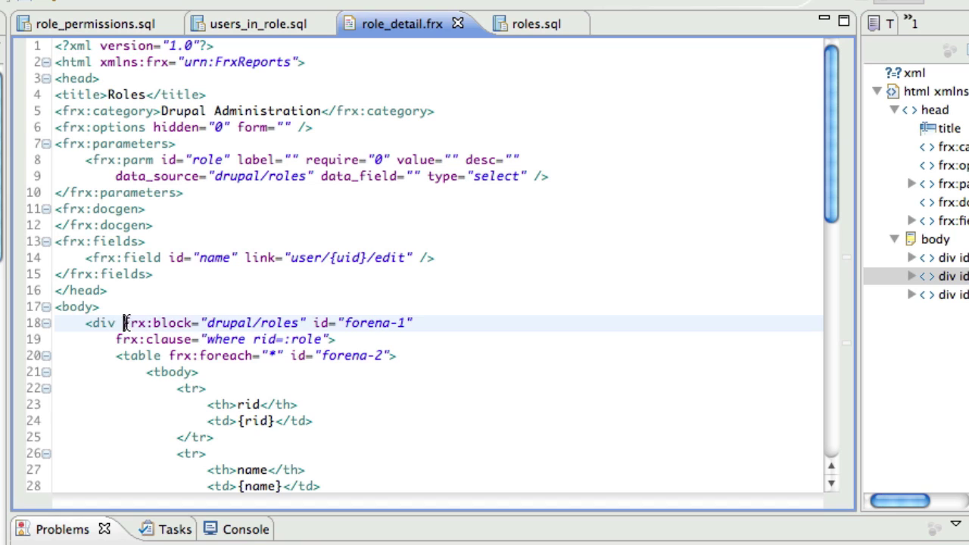
left_click_drag(125, 323, 244, 322)
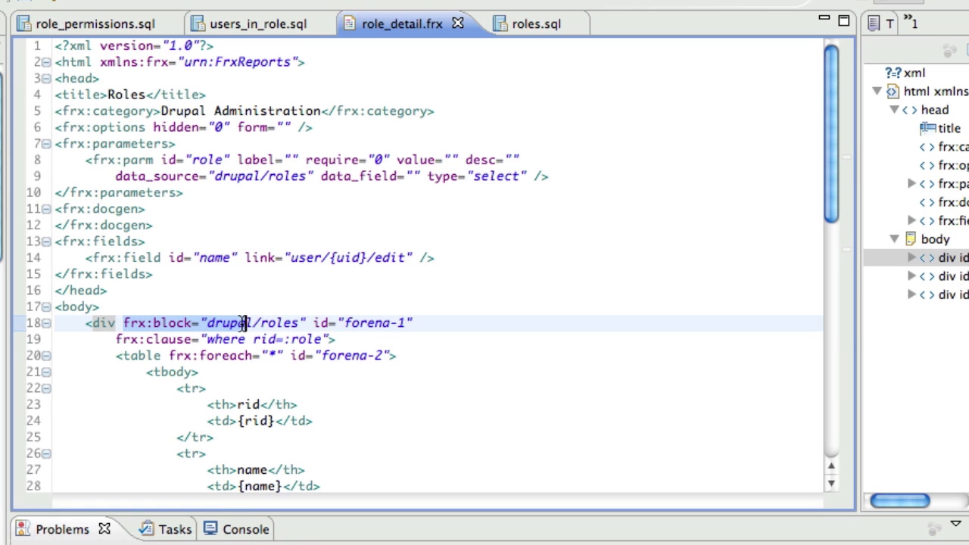
left_click_drag(243, 323, 246, 323)
Review the drupal/users_in_role and drupal/role_permissions blocks in role_detail.frx, and switch back to the My Reports page in Chrome
scroll(190, 333, "down", 3)
scroll(190, 333, "down", 7)
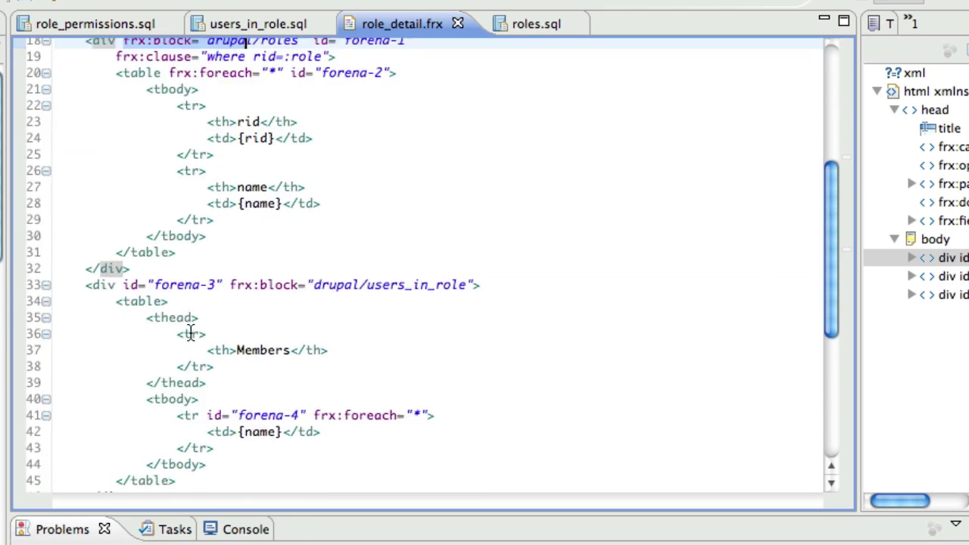
scroll(190, 333, "down", 2)
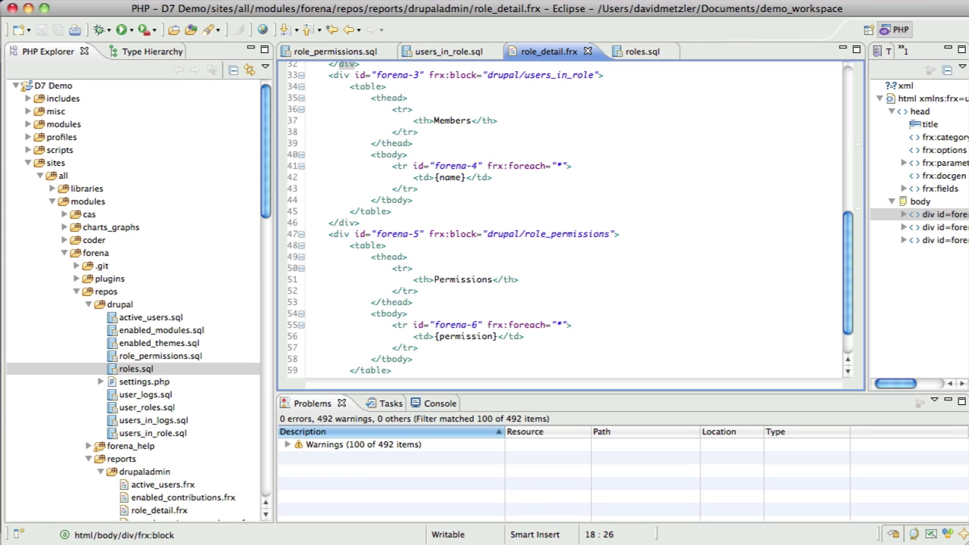
key("super+Tab")
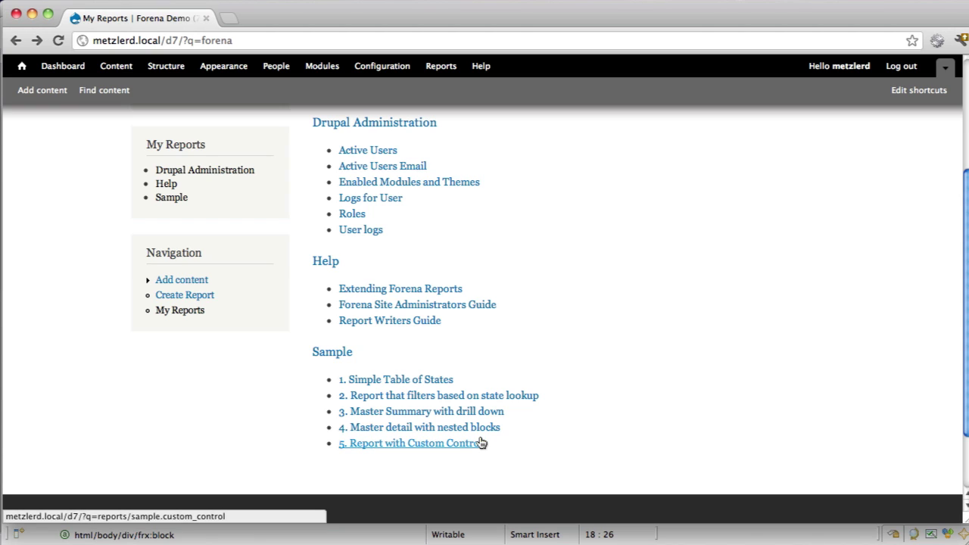